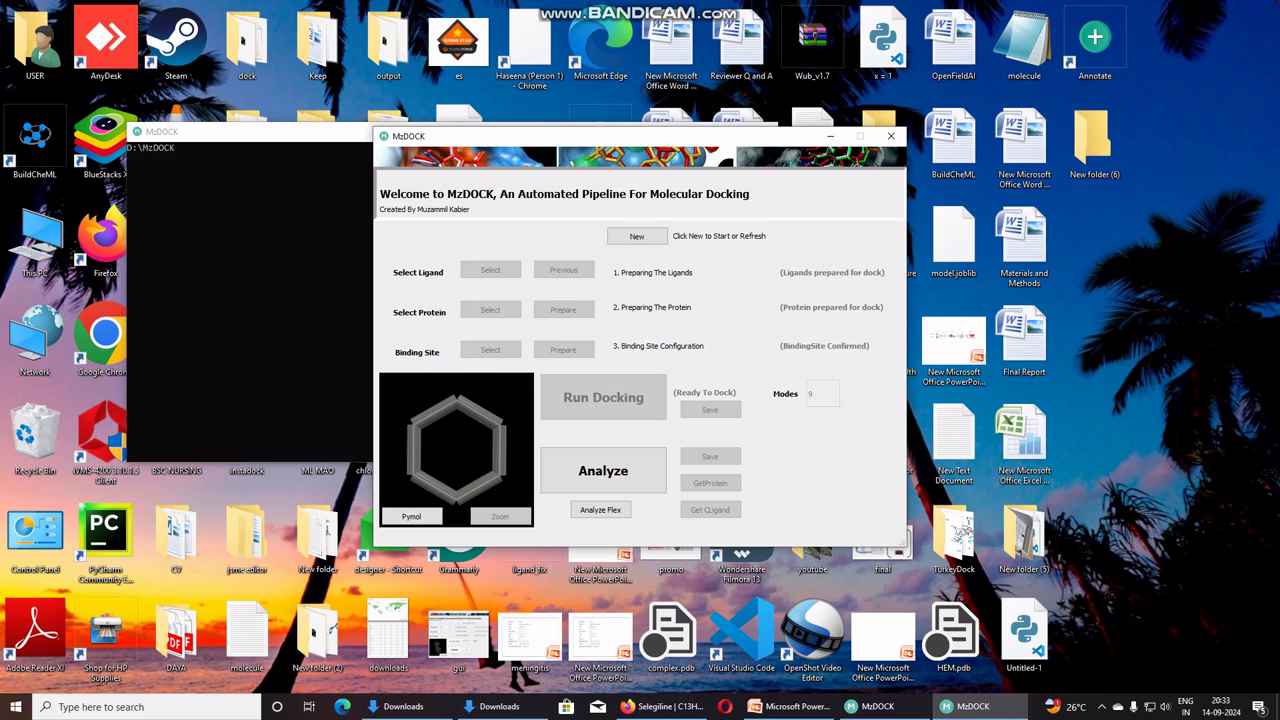
Start a new docking session and open the options for loading ligands.
click(637, 236)
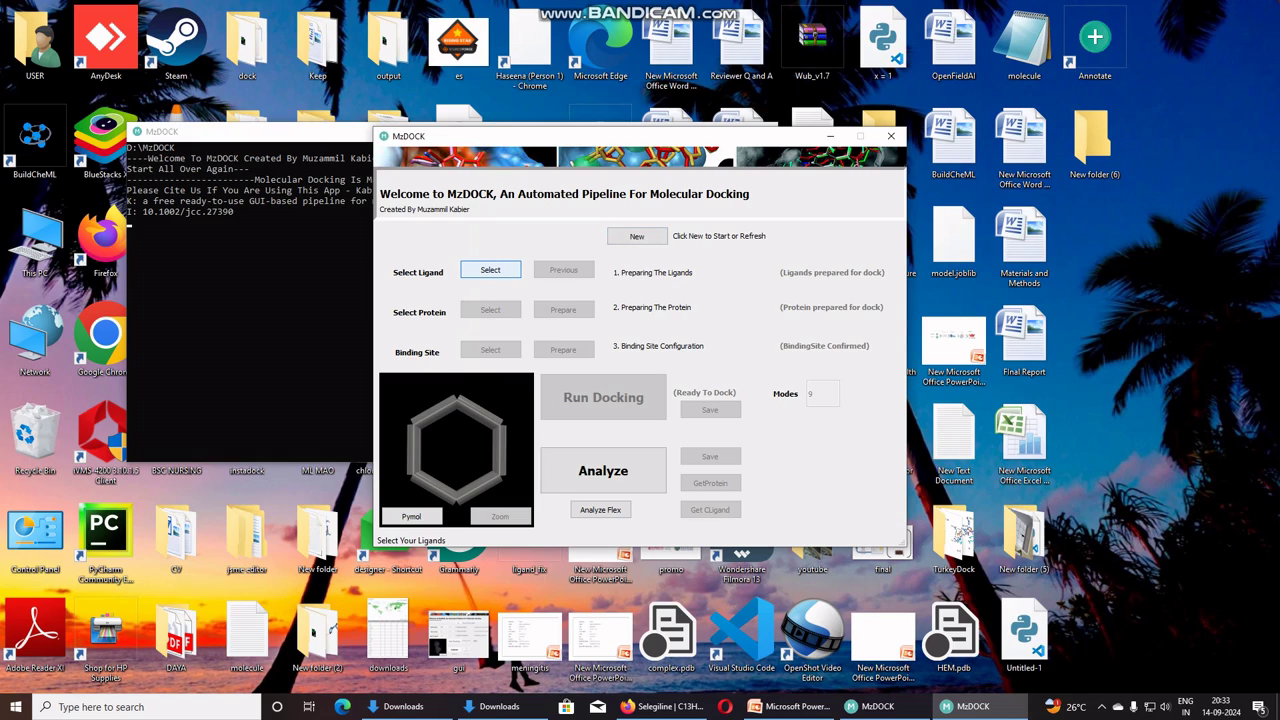
click(490, 270)
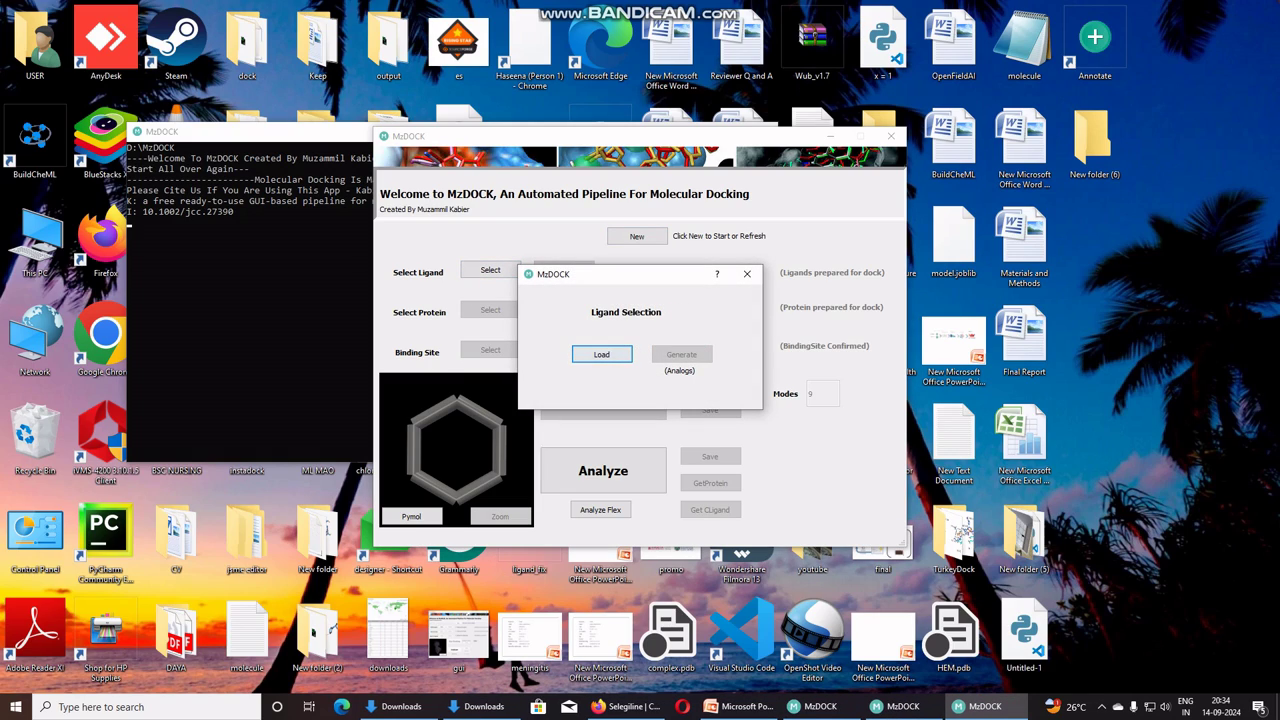
click(602, 355)
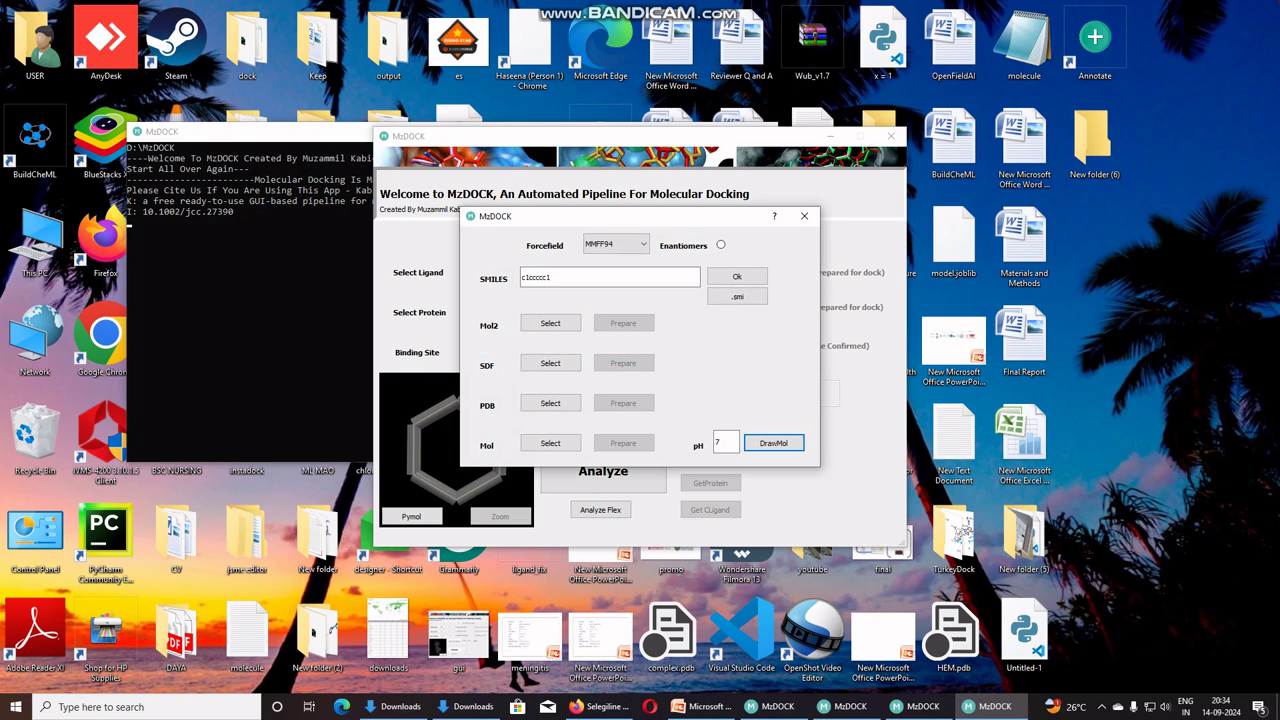
Check the ligand files stored in New folder (6) on the desktop, then close the folder.
drag(620, 216, 656, 194)
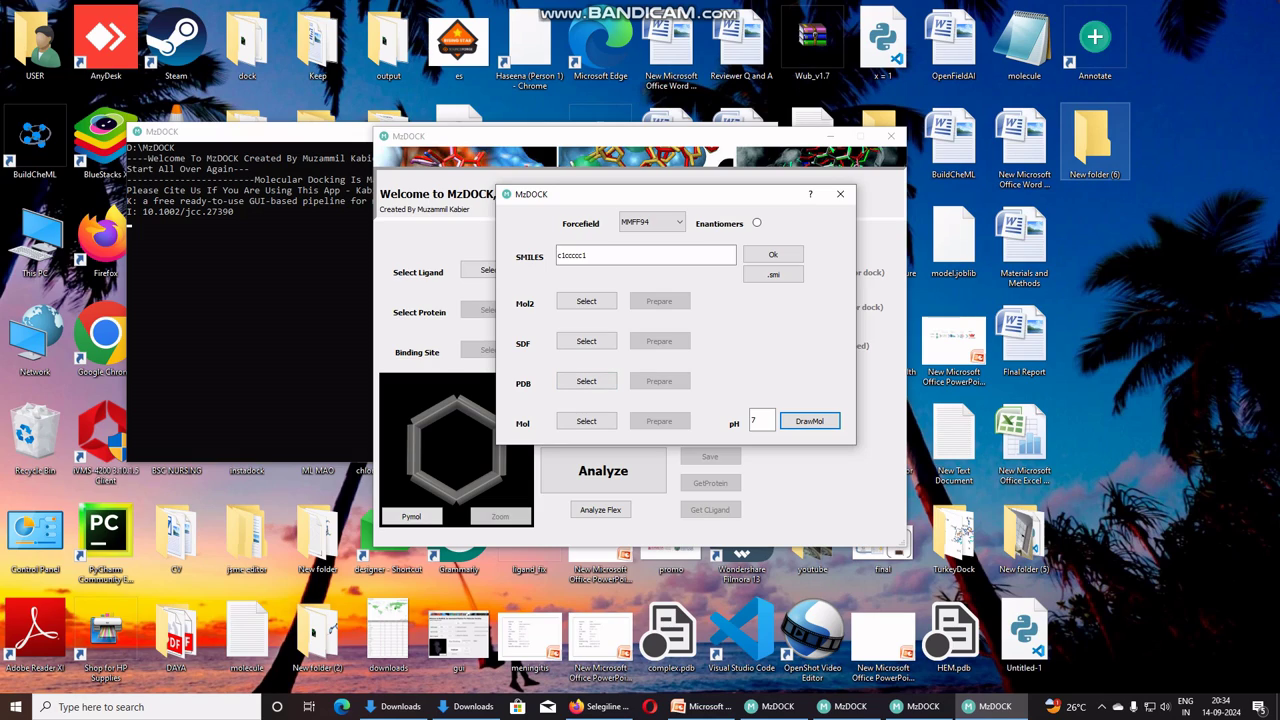
double_click(1093, 140)
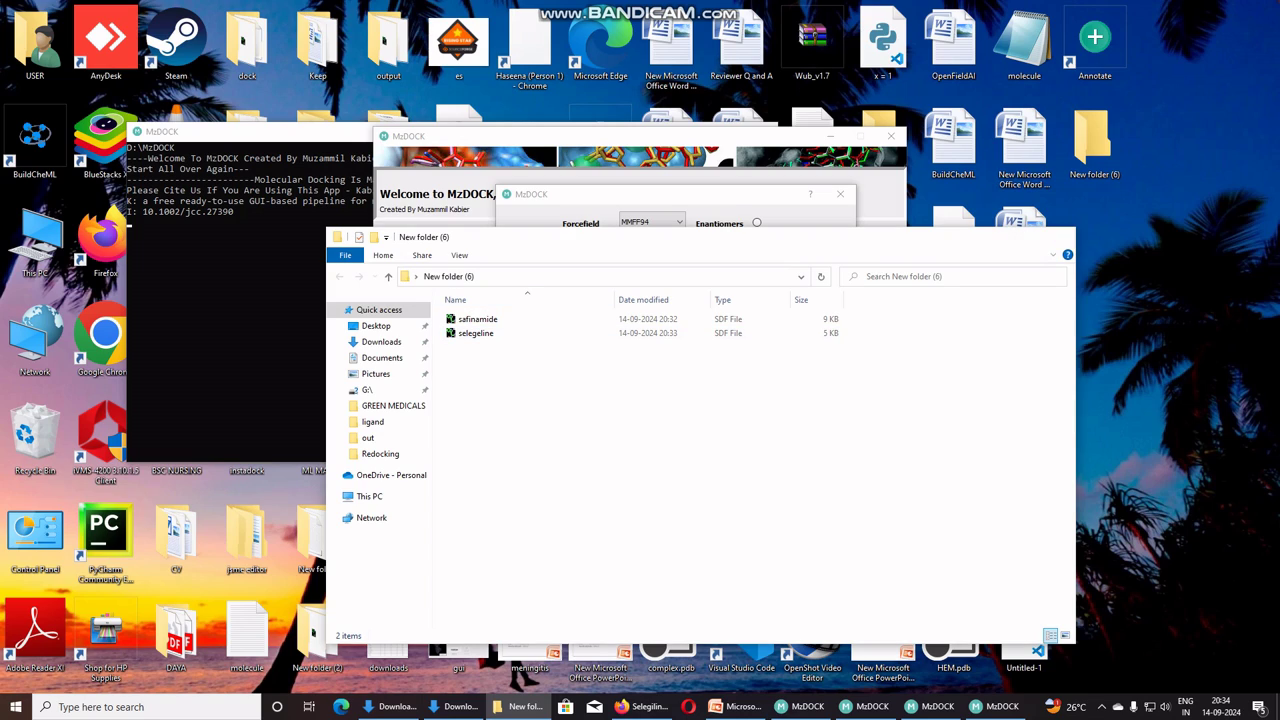
click(1059, 236)
Load the safinamide and selegeline SDF files from the desktop's New folder (6) and prepare them as ligands.
click(586, 341)
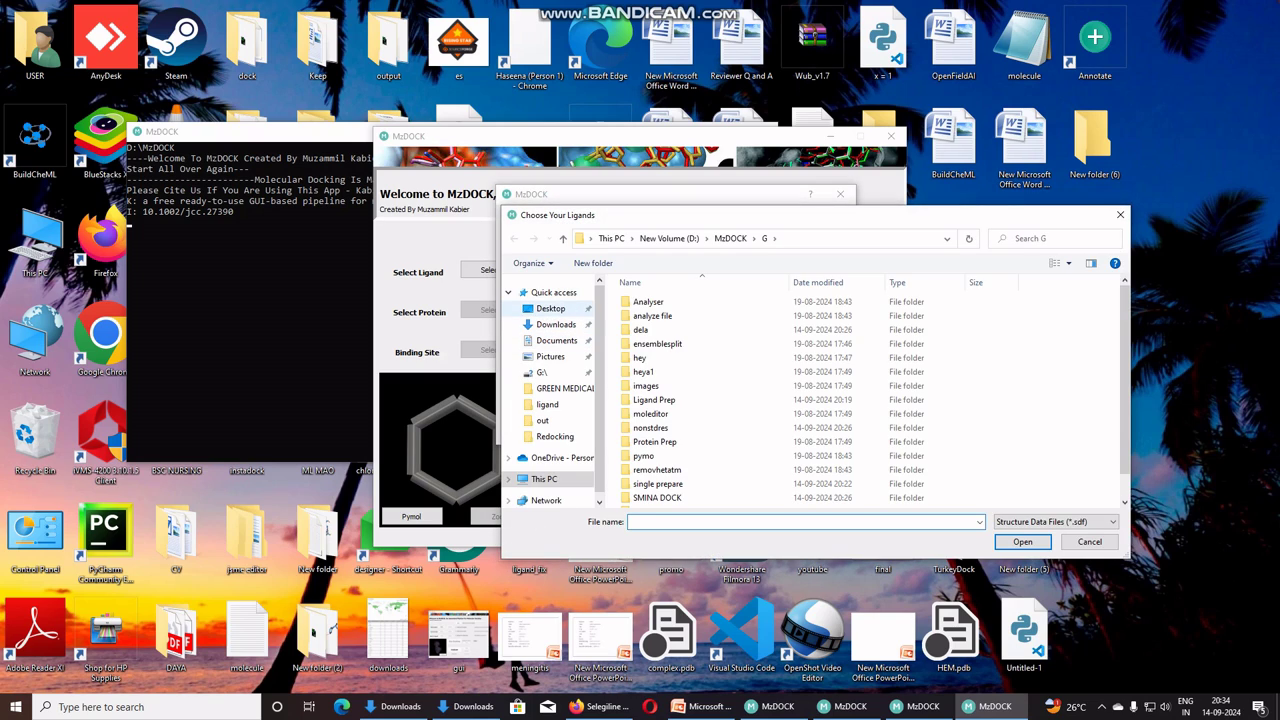
click(550, 308)
click(556, 324)
click(550, 308)
scroll(937, 478, down, 3)
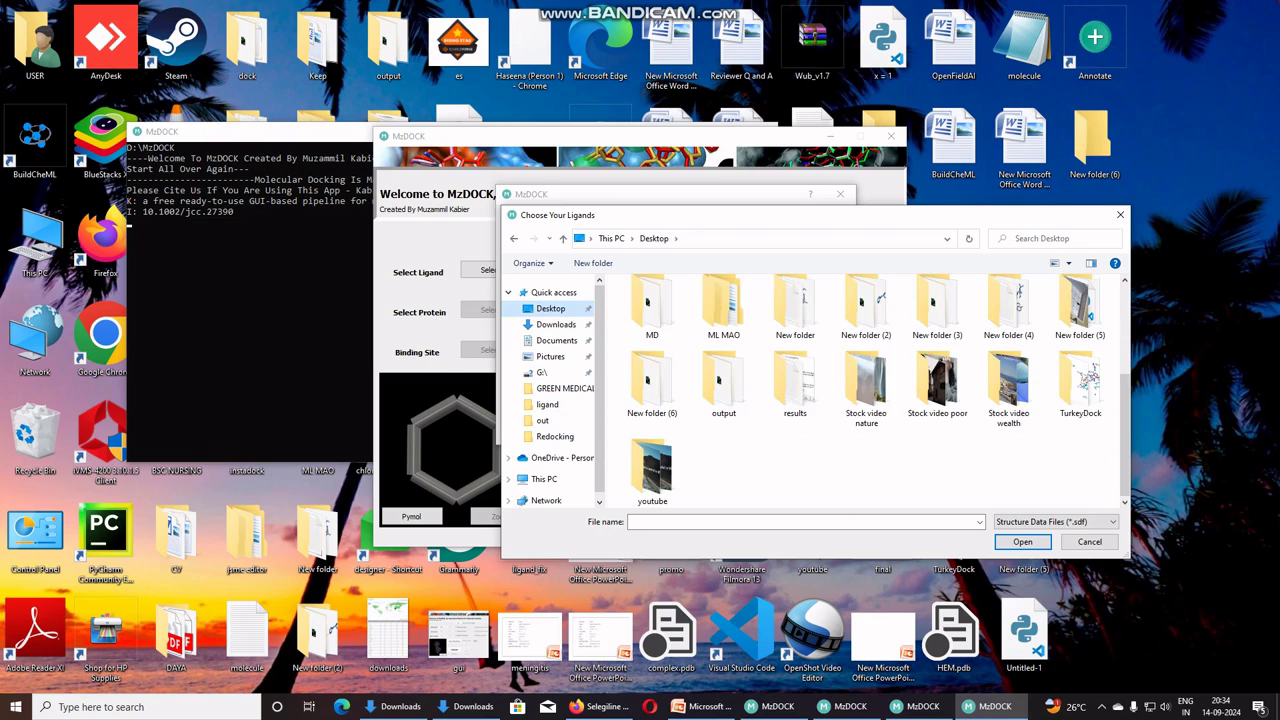
double_click(651, 380)
drag(676, 346, 656, 298)
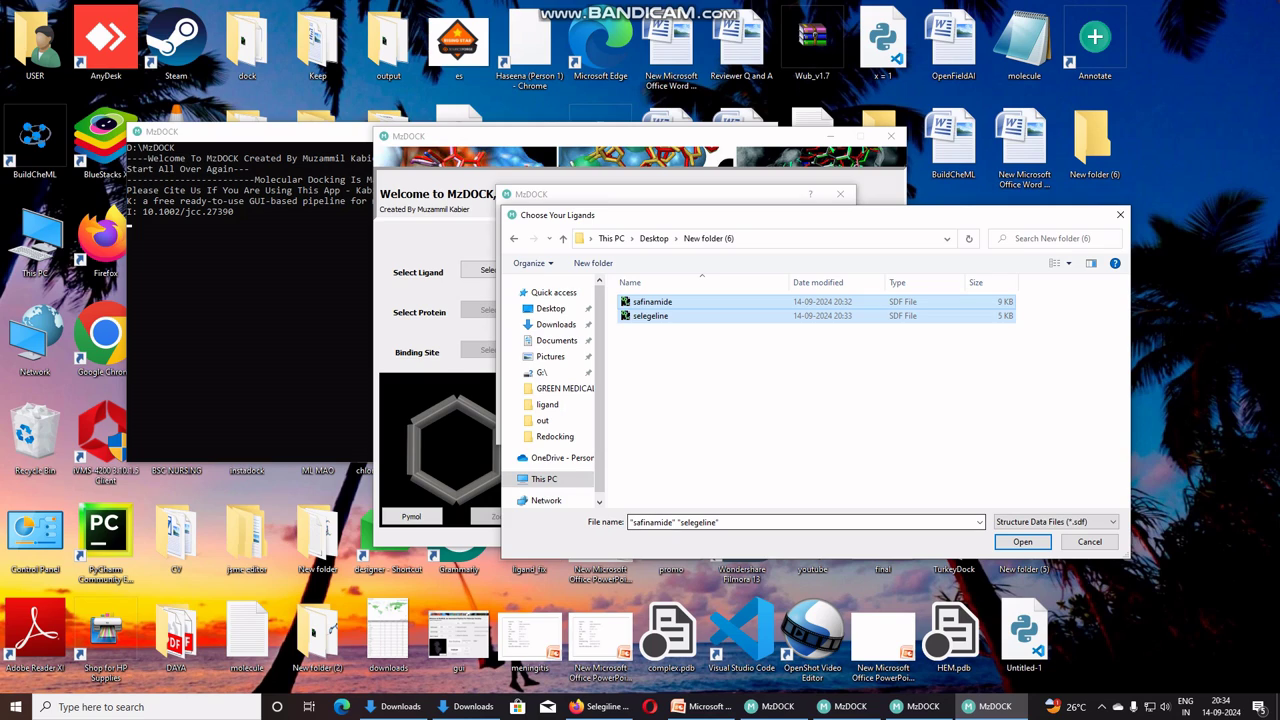
key(Tab)
key(Return)
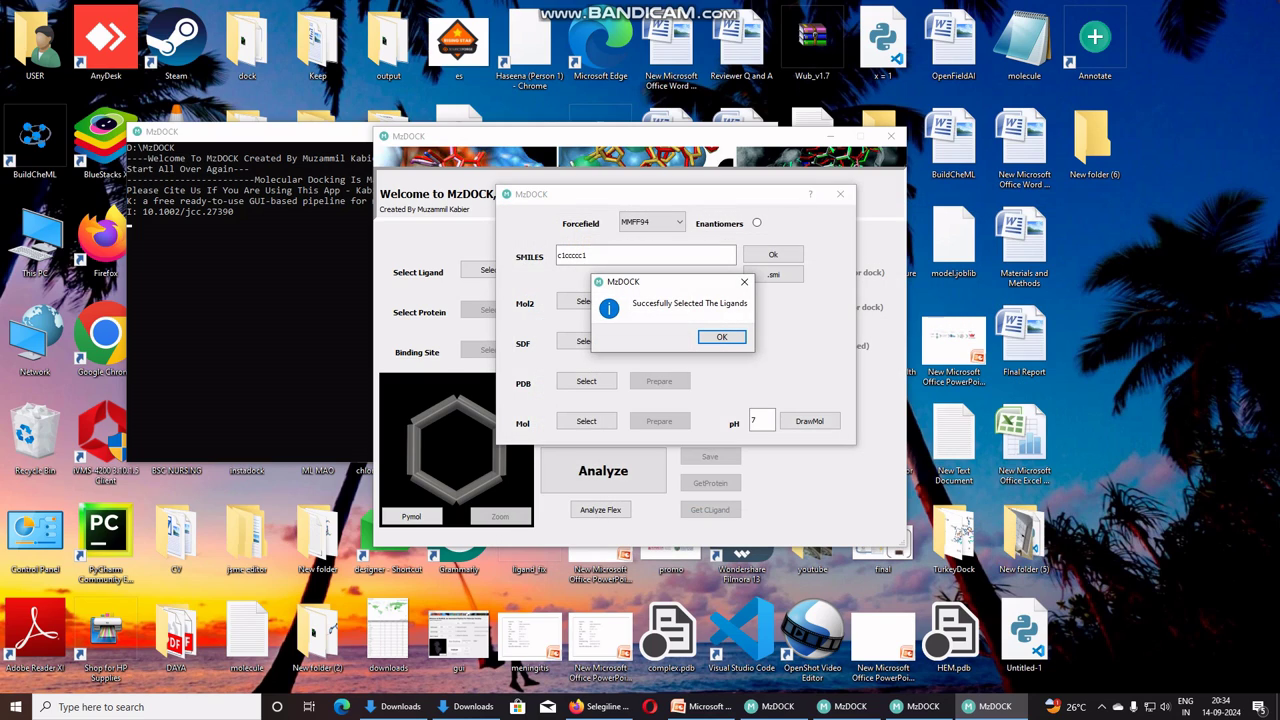
key(Return)
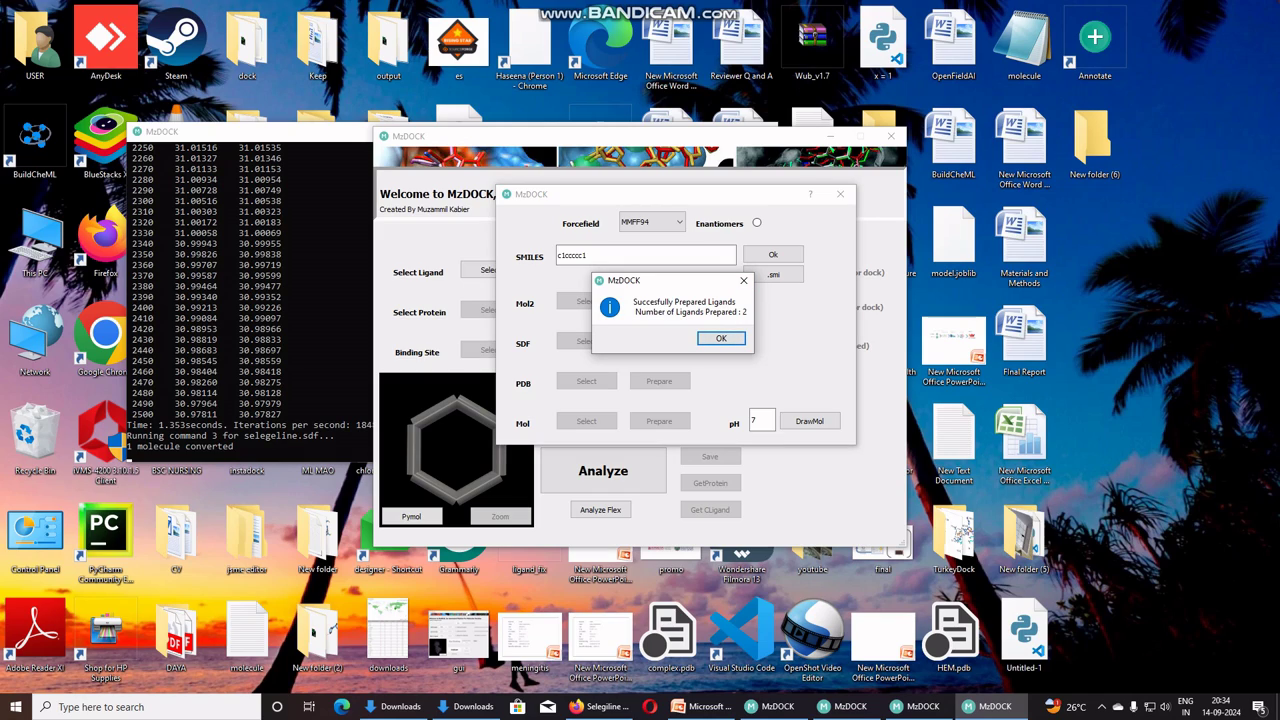
key(Return)
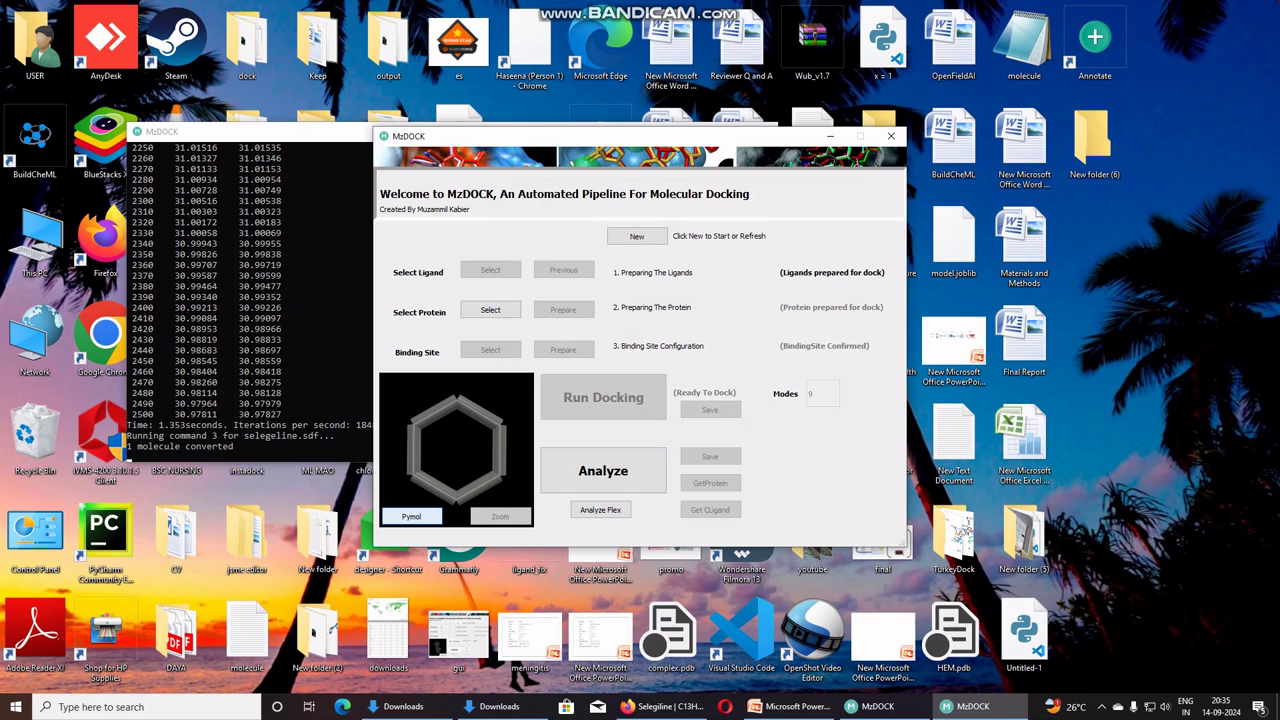
Open the PyMOL viewer to inspect it and close it again.
click(411, 516)
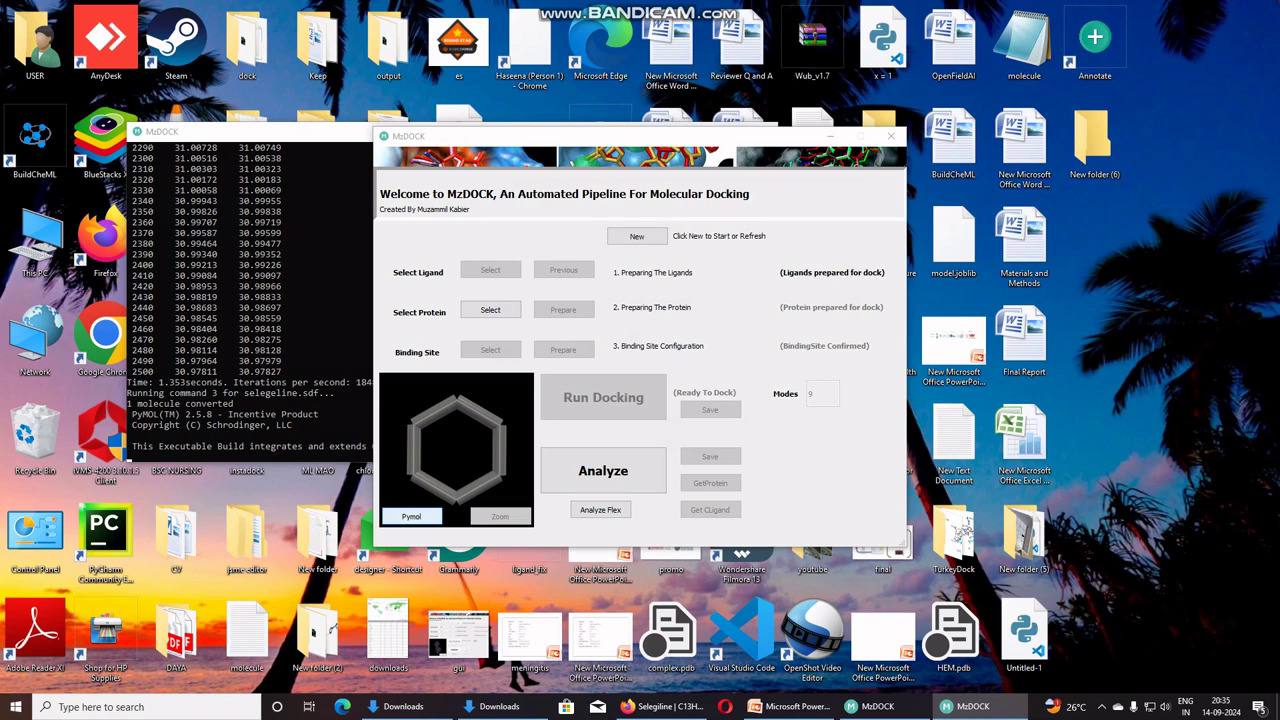
click(771, 227)
mouse_move(741, 96)
mouse_down()
mouse_move(968, 121)
mouse_move(1008, 98)
mouse_up()
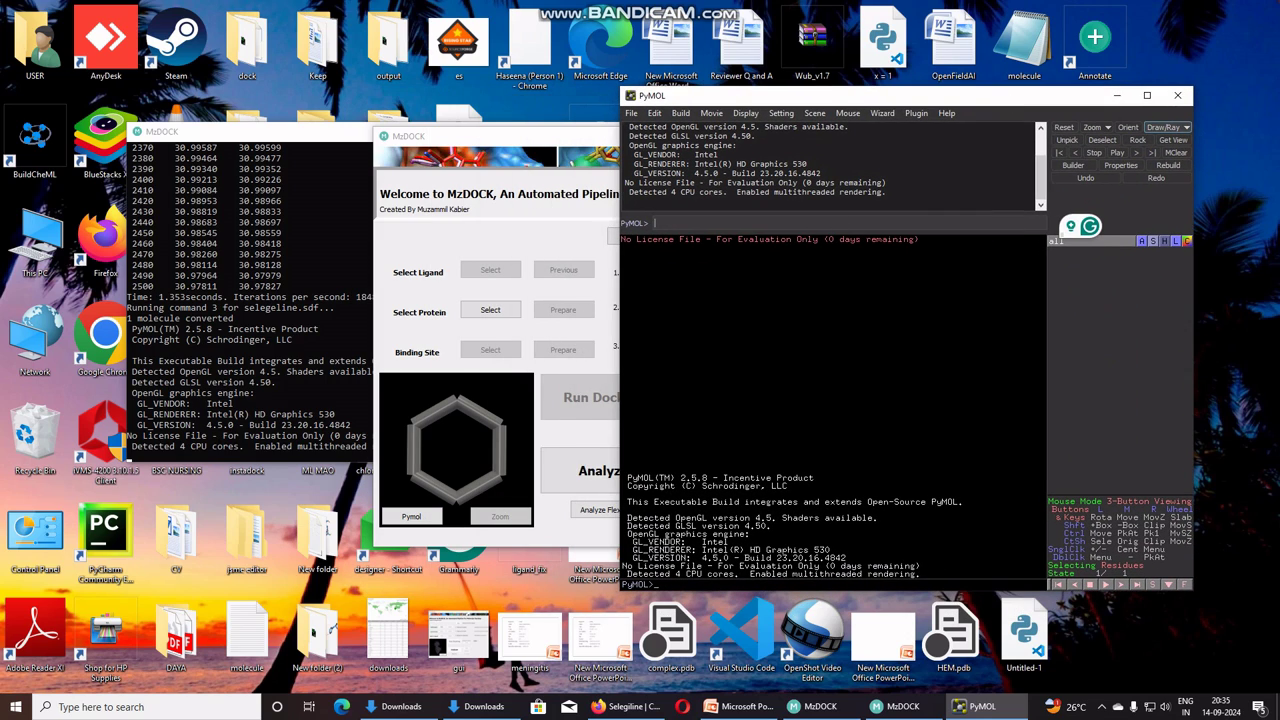
click(1178, 95)
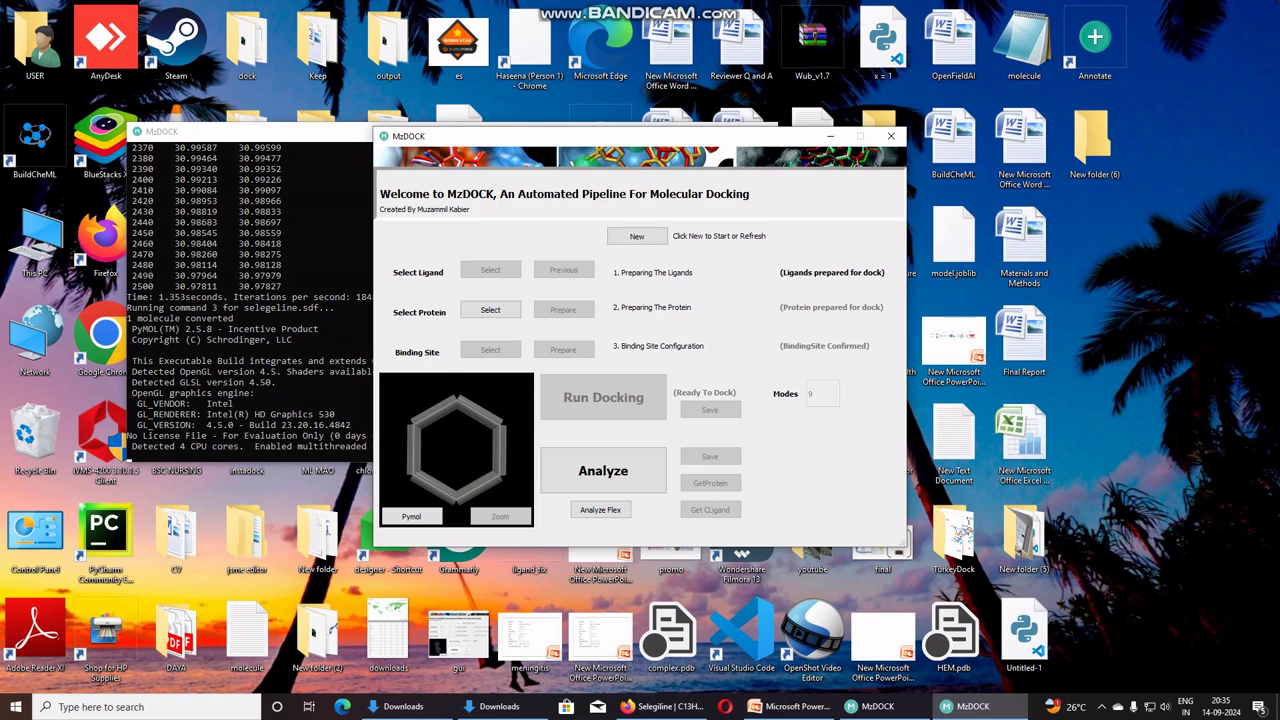
Download the protein structure with PDB ID 2v5z and extract its chain A.
click(490, 309)
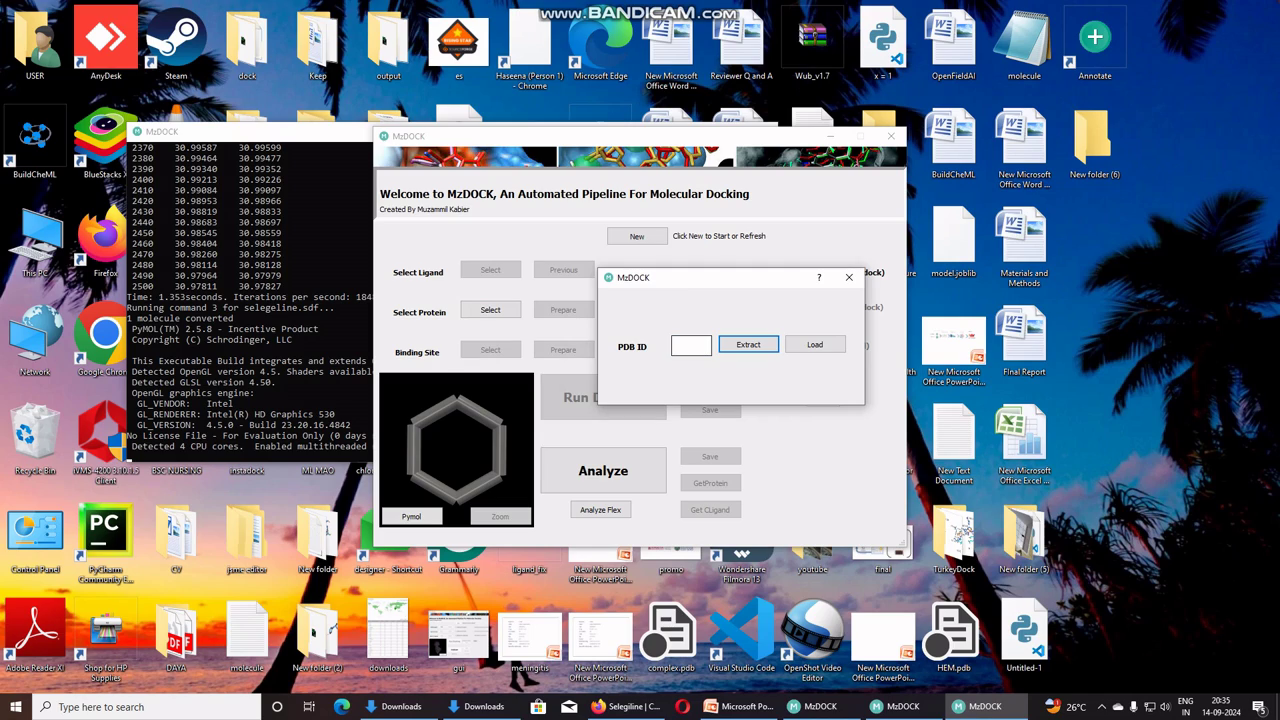
text(2v5z)
click(748, 344)
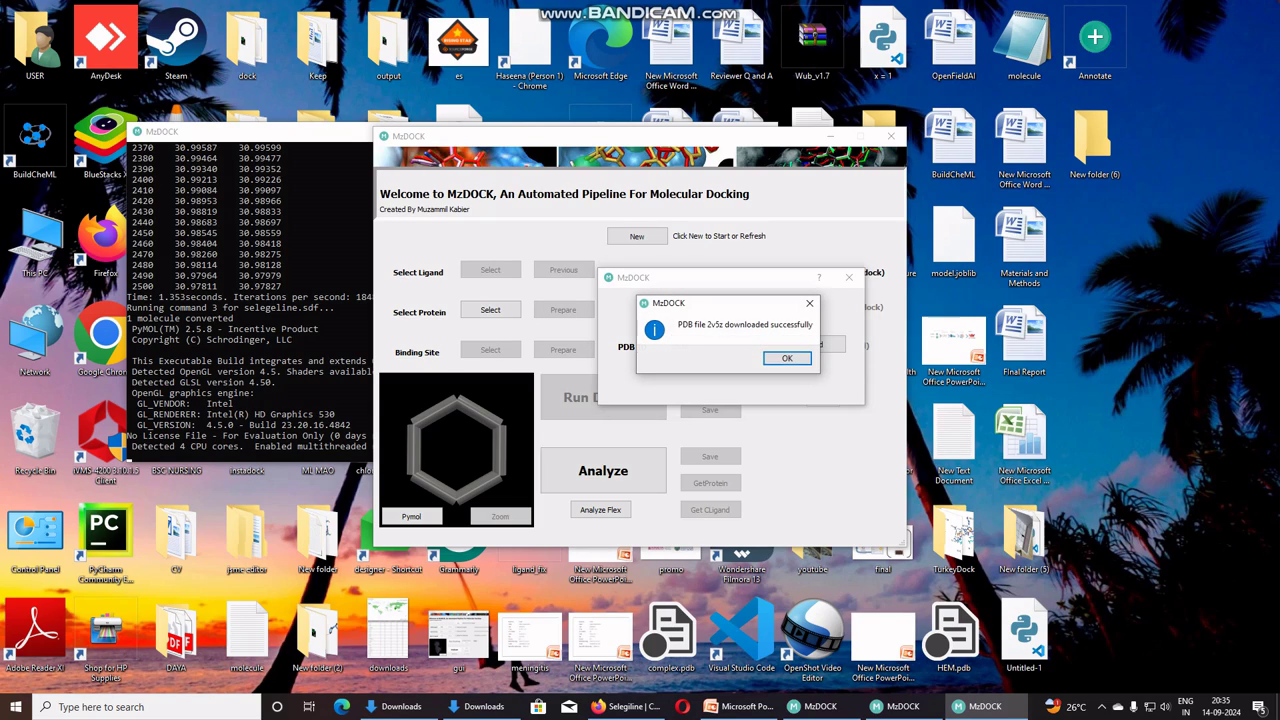
click(788, 359)
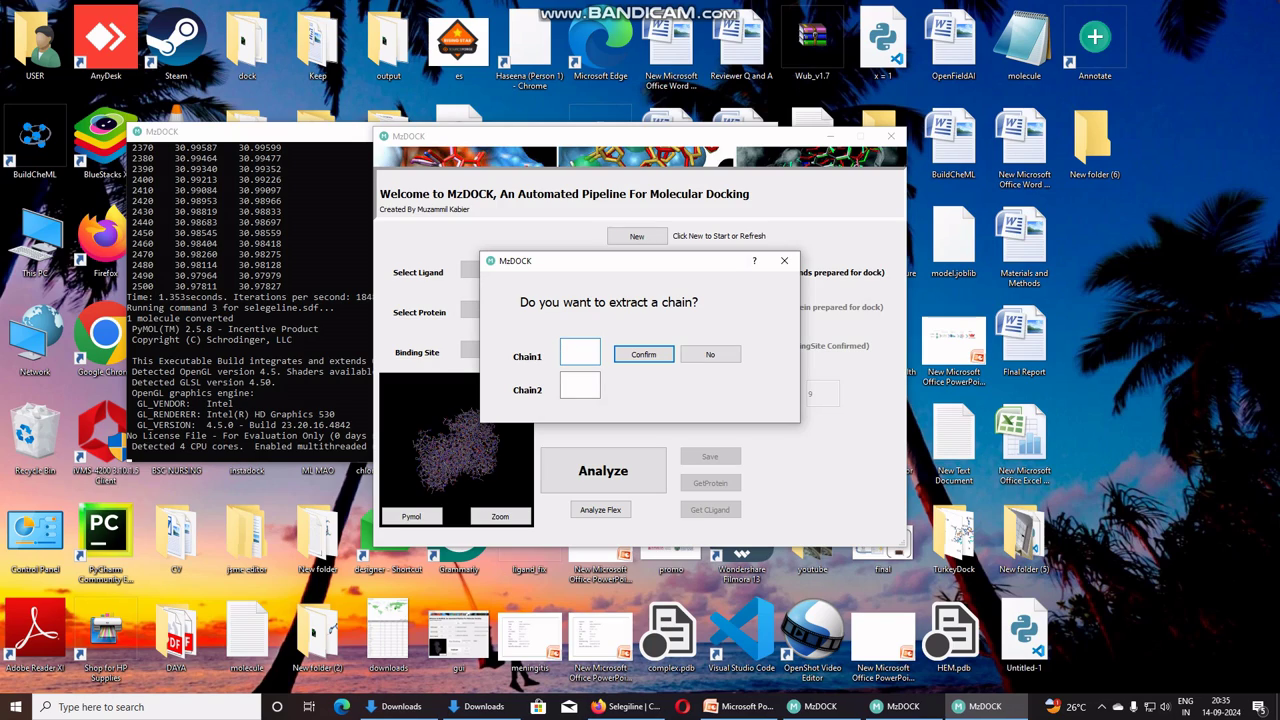
text(A)
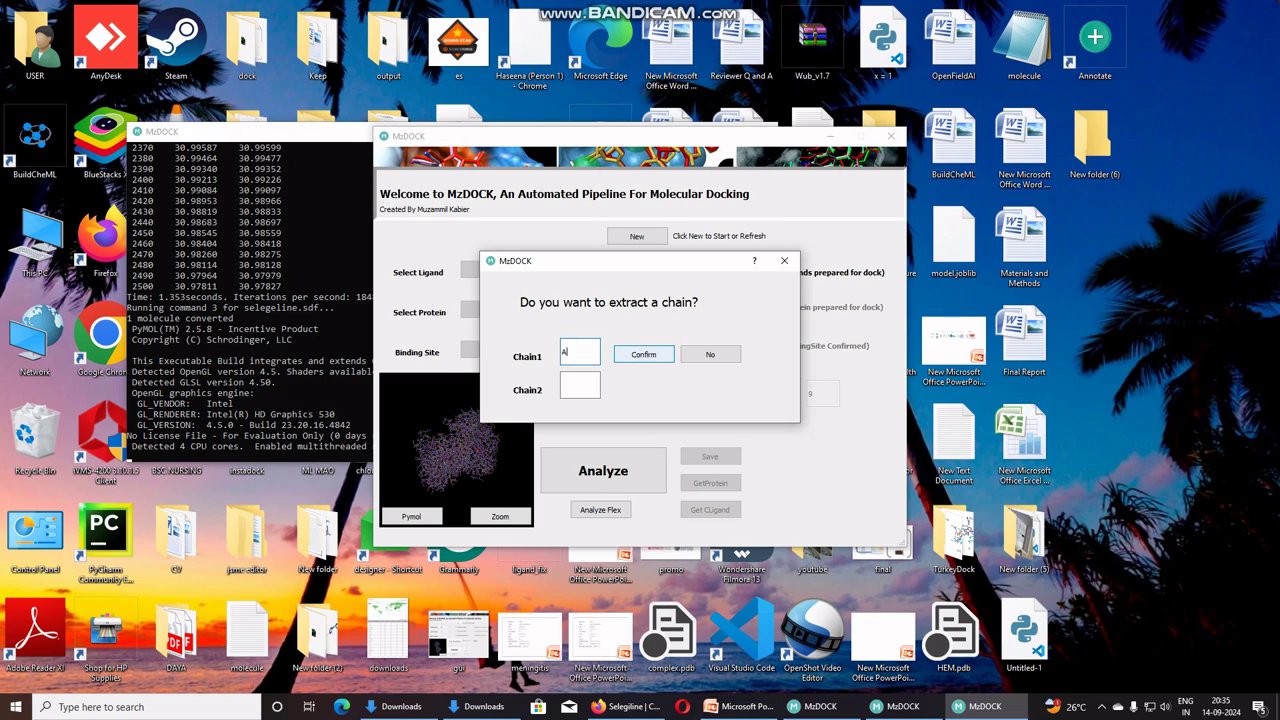
click(643, 354)
click(656, 359)
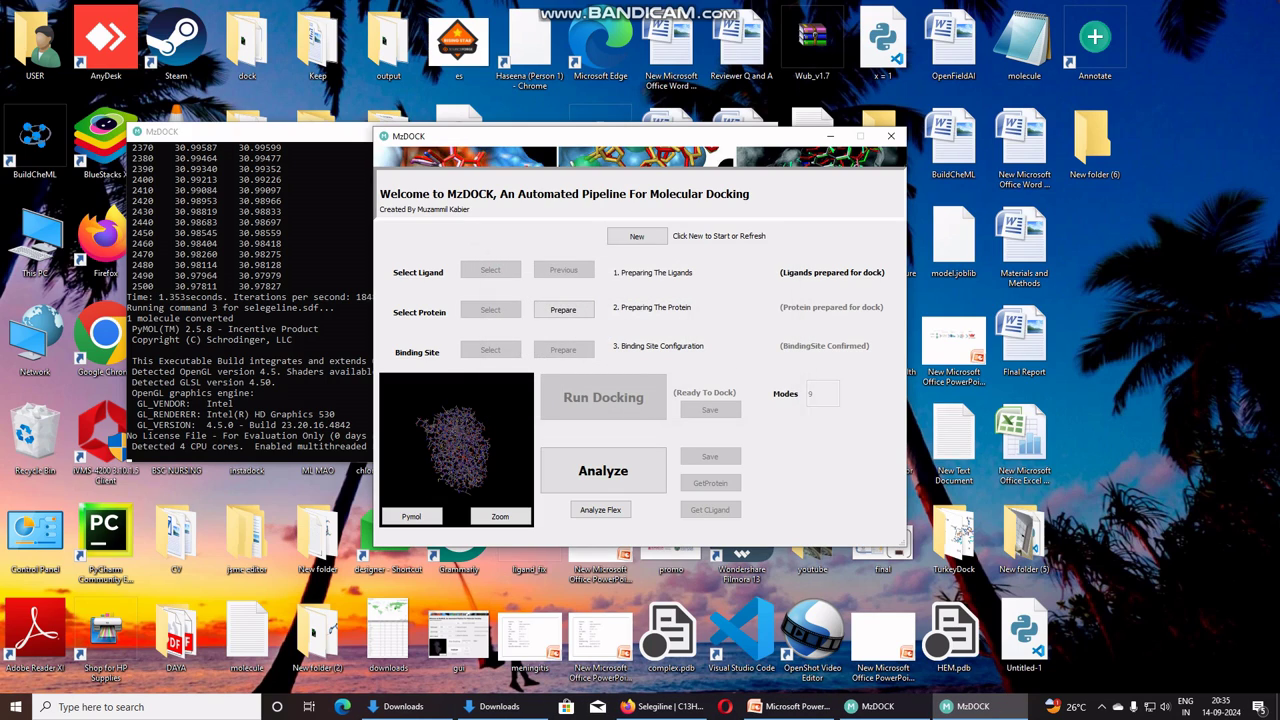
Examine the extracted protein chain in the enlarged, rotatable view and close that view.
click(500, 516)
drag(641, 342, 700, 340)
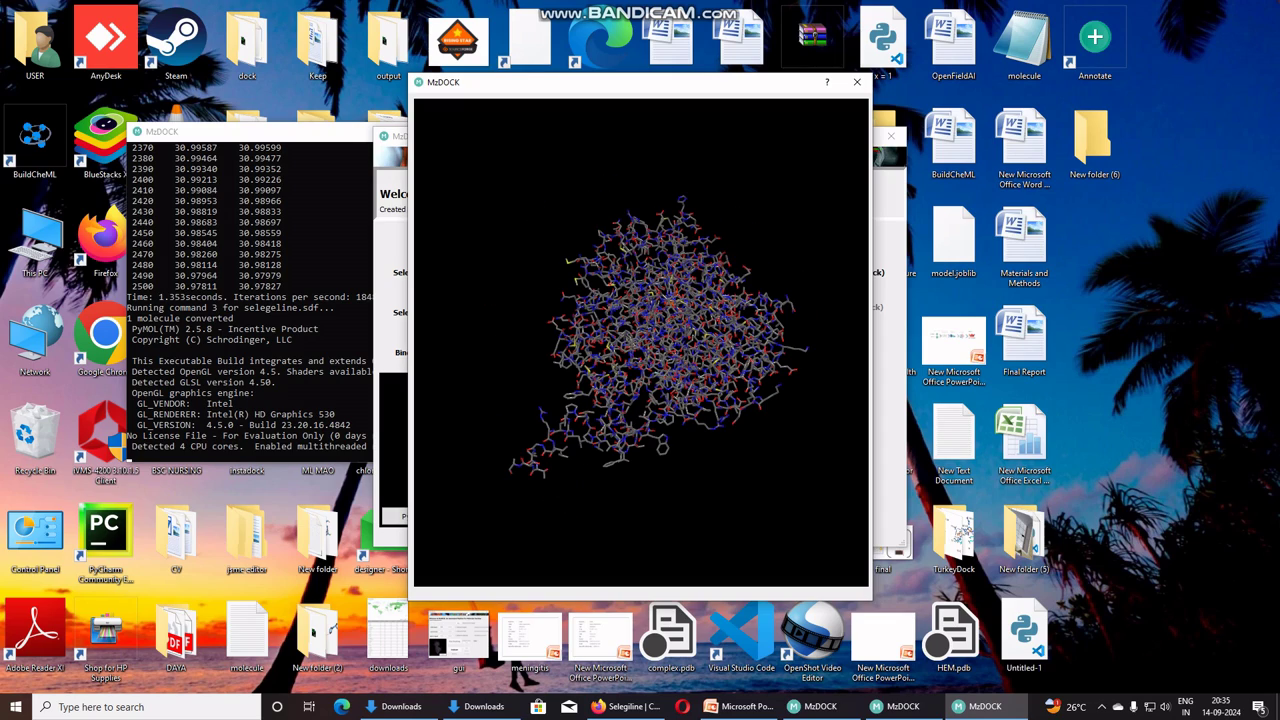
click(857, 81)
Set the protein preparation to Kollman charges, Waters clean-up and Manual handling of ligands and ions, and confirm.
click(565, 310)
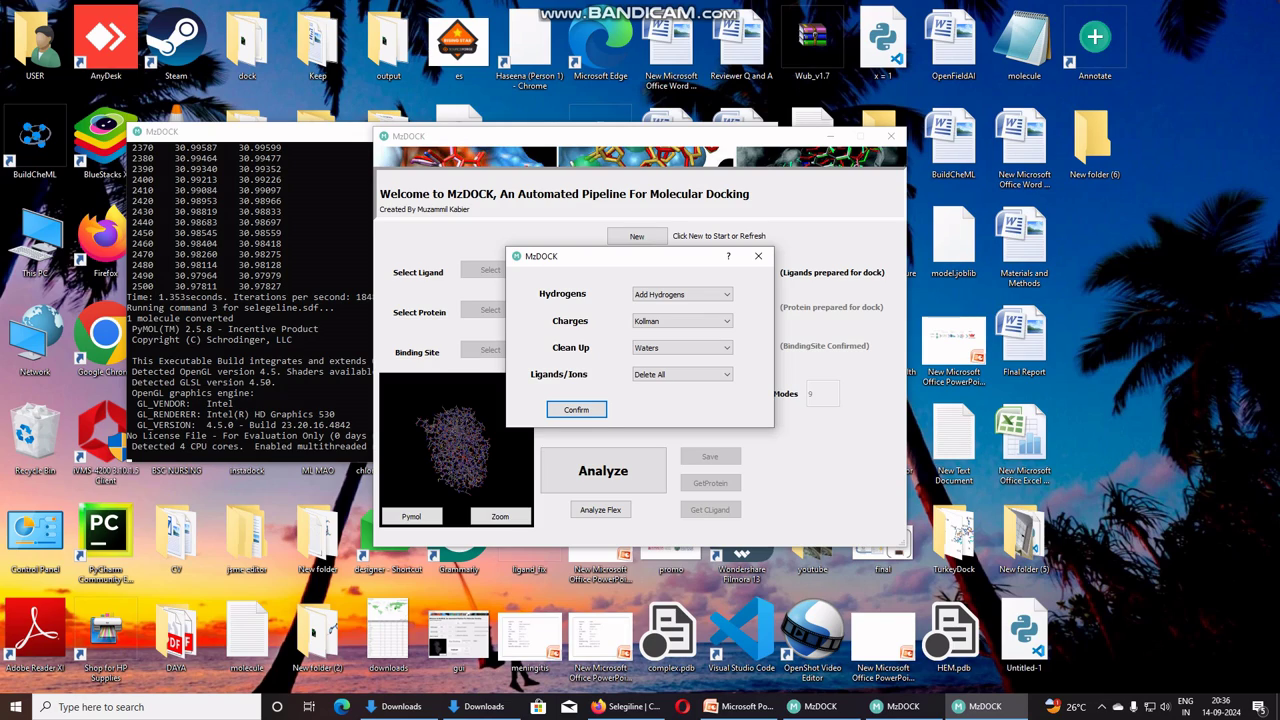
click(681, 321)
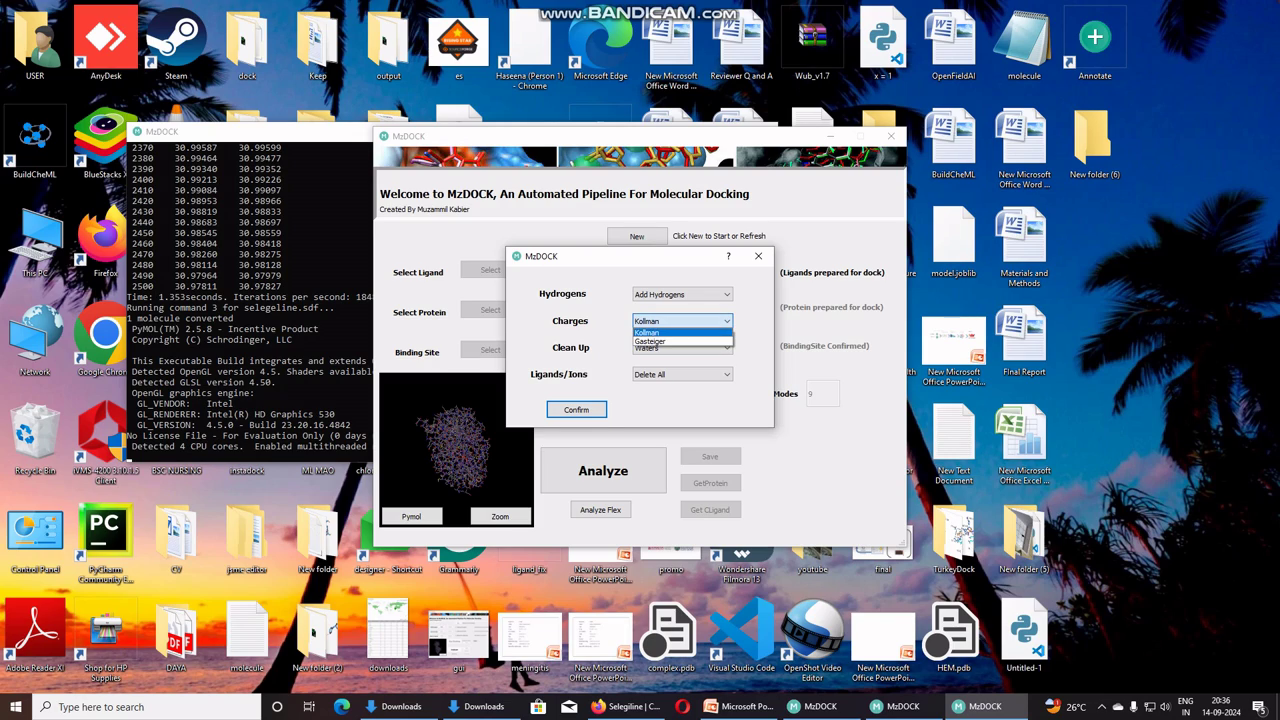
click(670, 332)
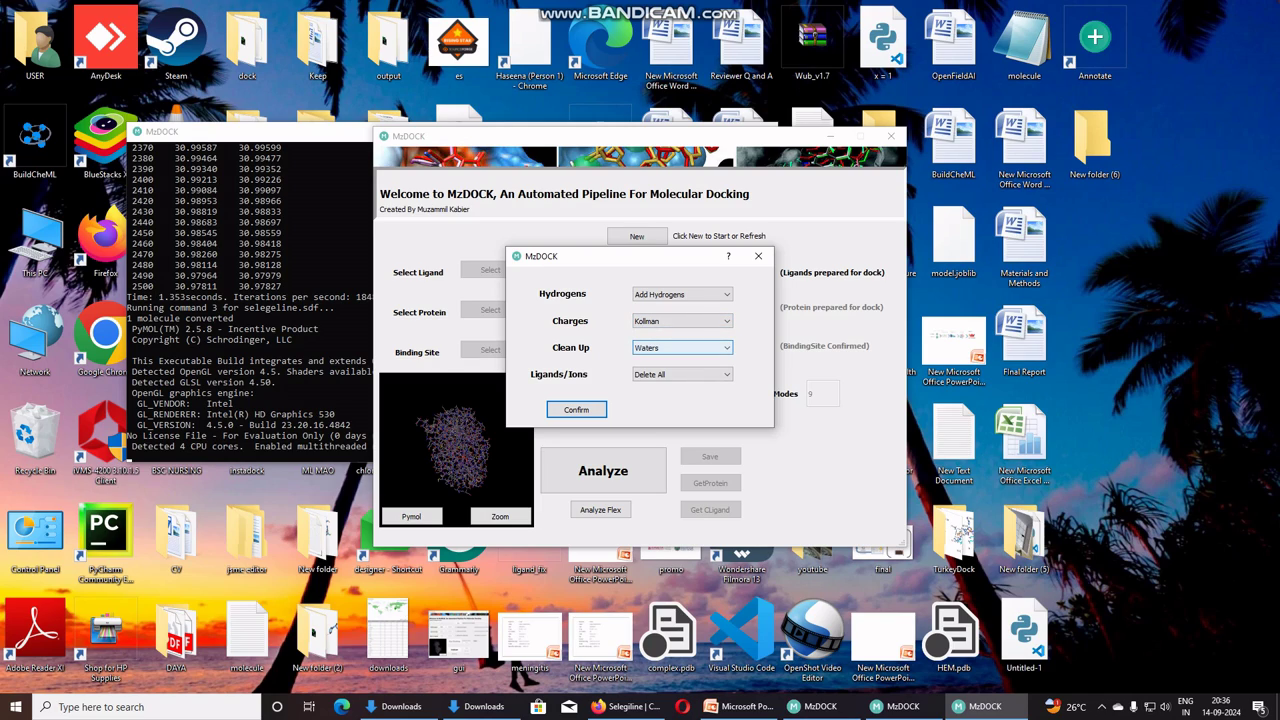
click(681, 347)
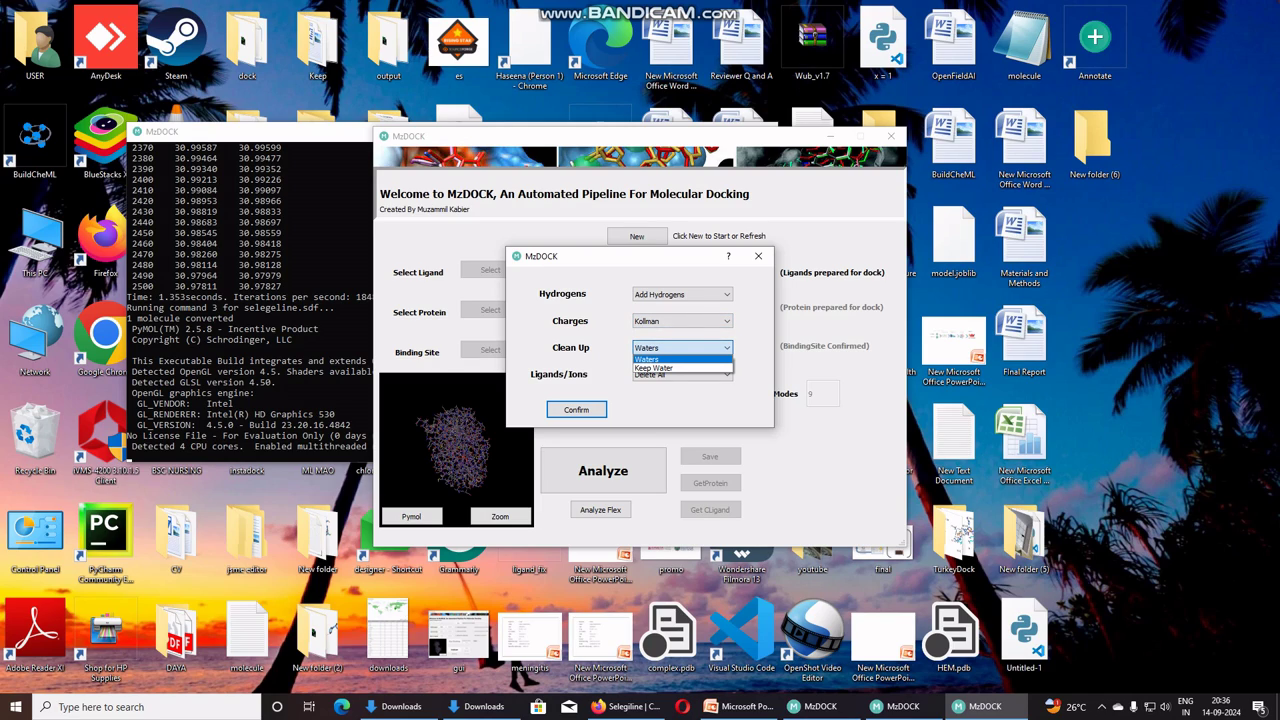
click(676, 358)
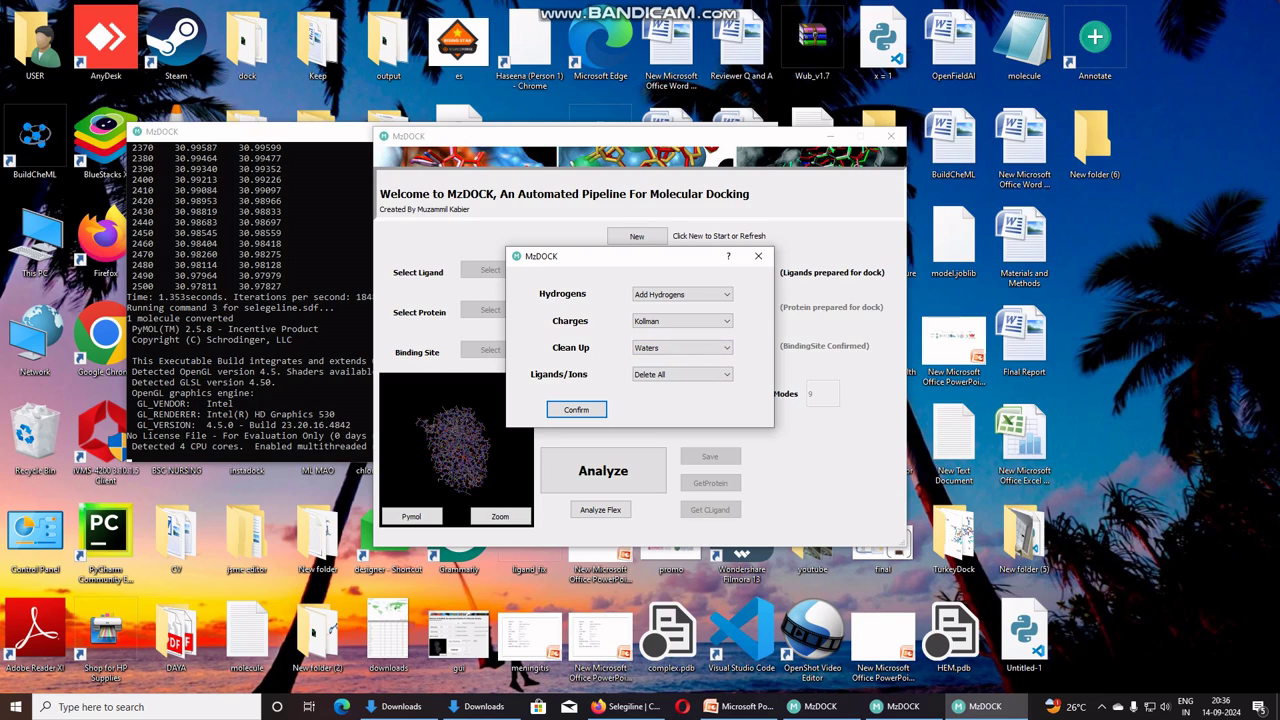
click(681, 374)
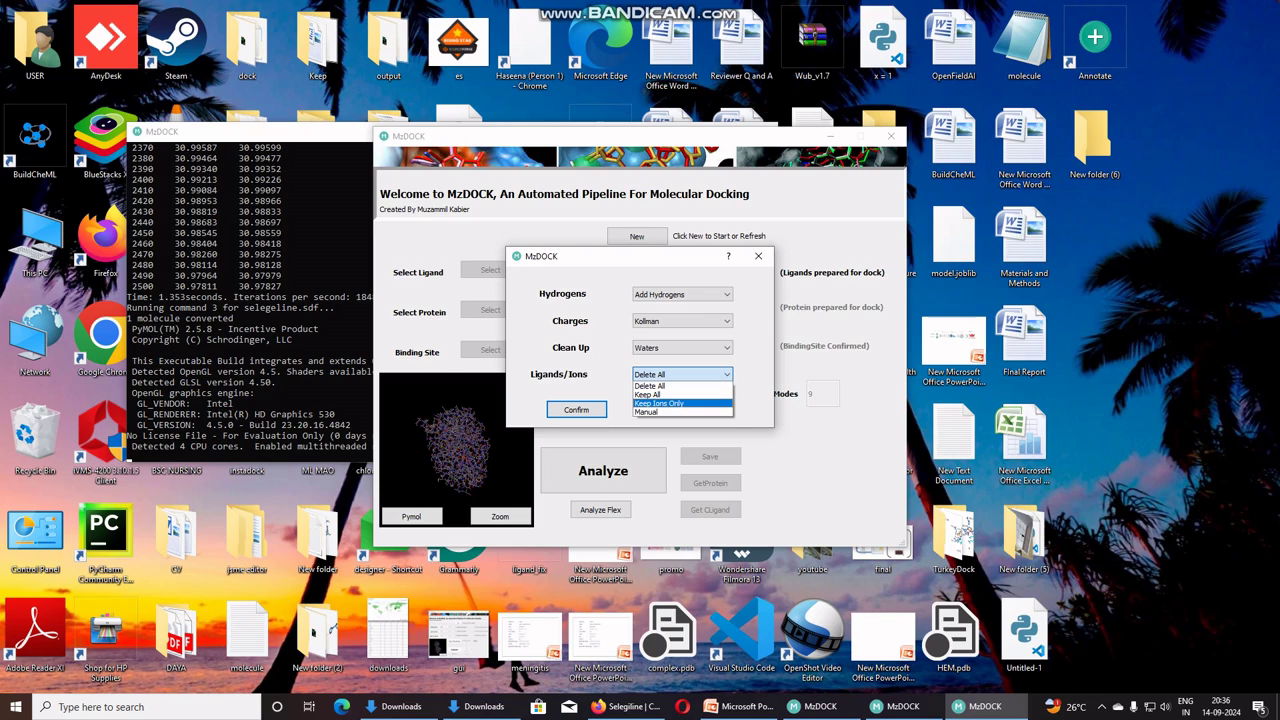
click(670, 412)
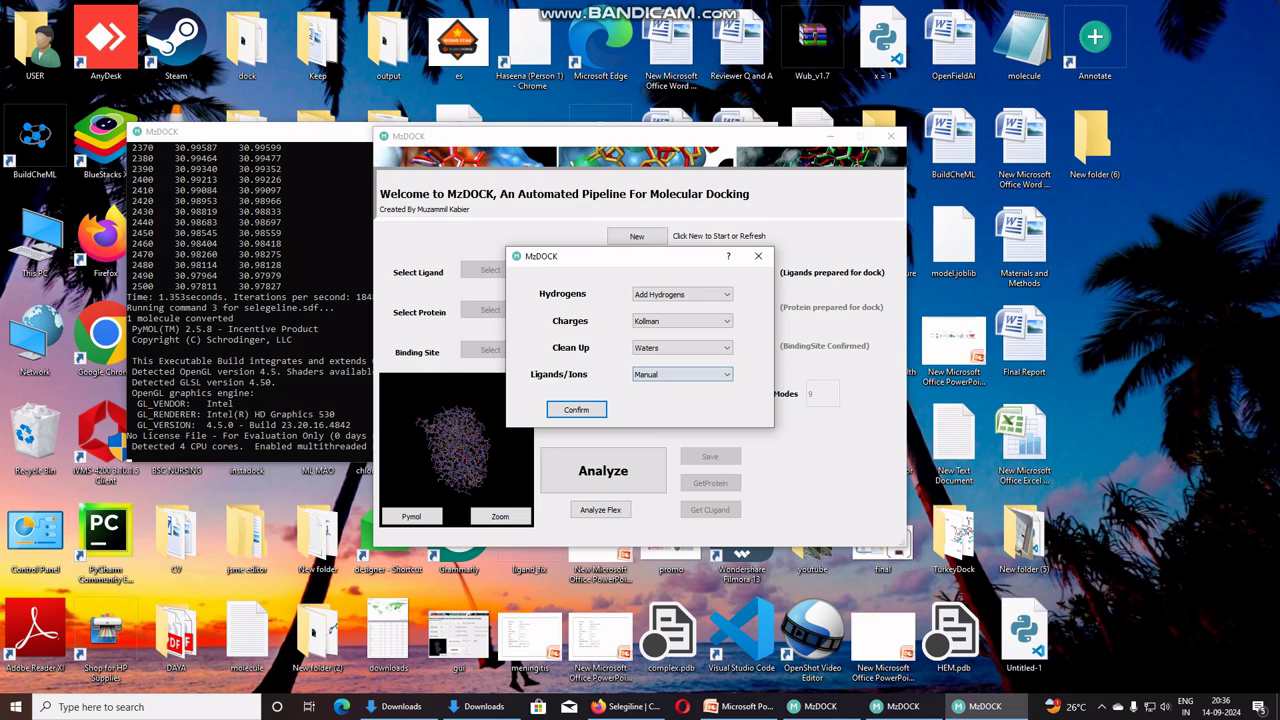
click(576, 410)
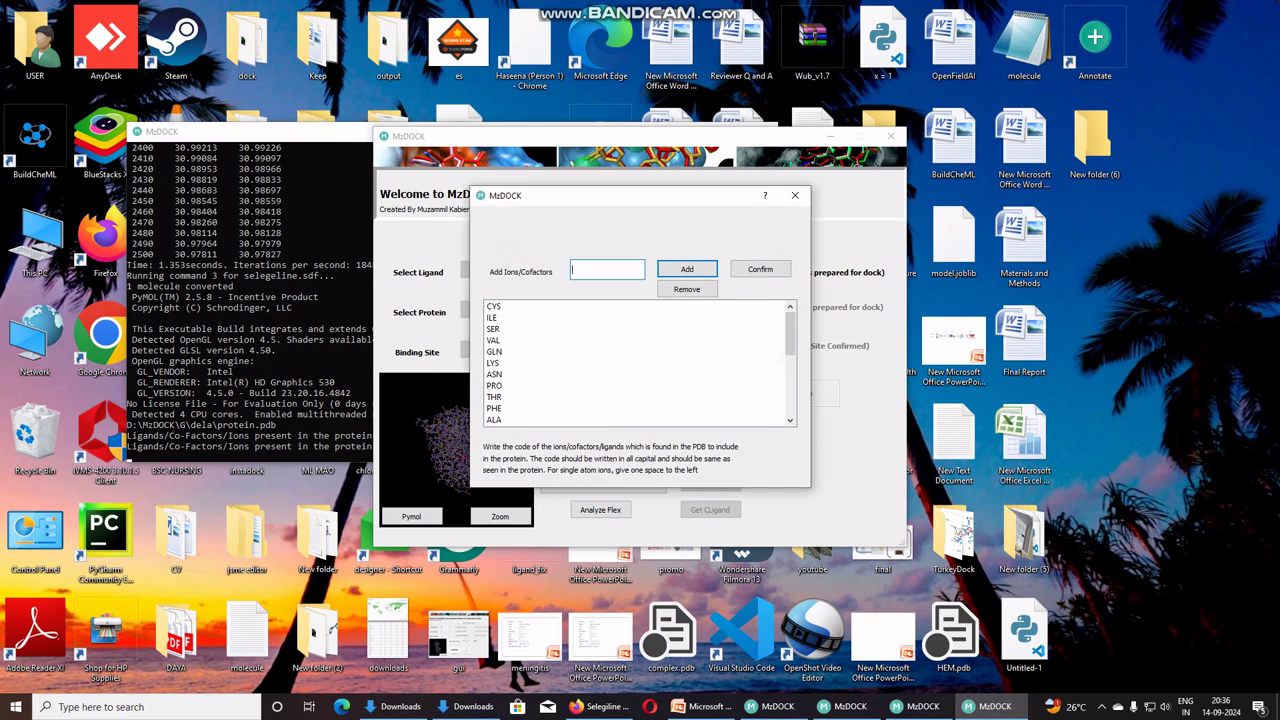
Add the cofactor FAD to the list of residues kept in the protein and complete the protein preparation.
drag(594, 195, 711, 172)
scroll(750, 340, down, 1)
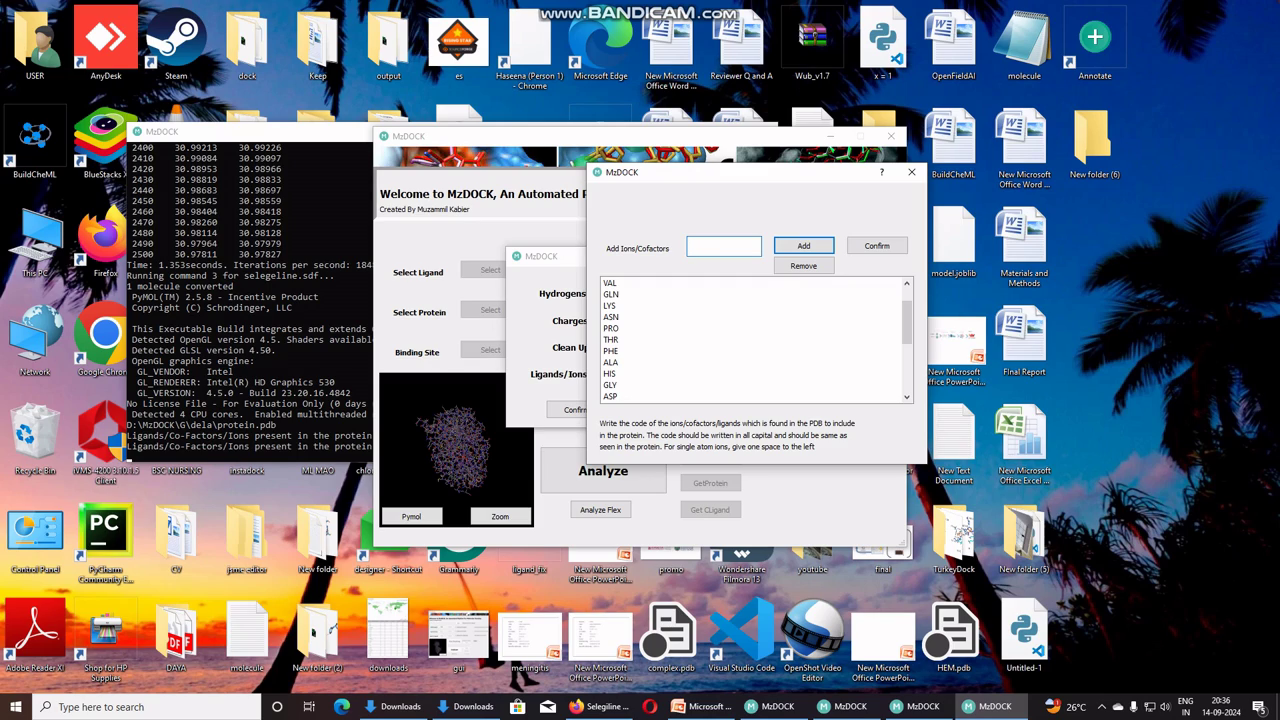
key(alt+Tab)
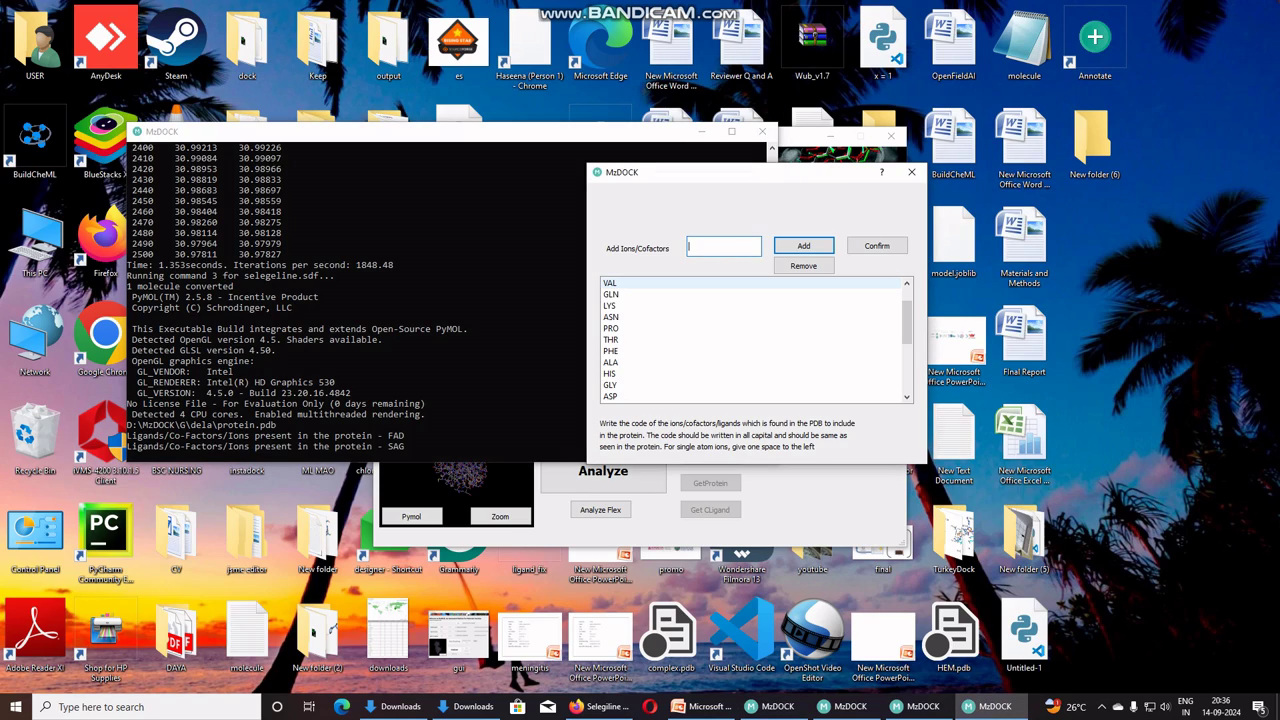
text(FAD)
scroll(755, 340, down, 1)
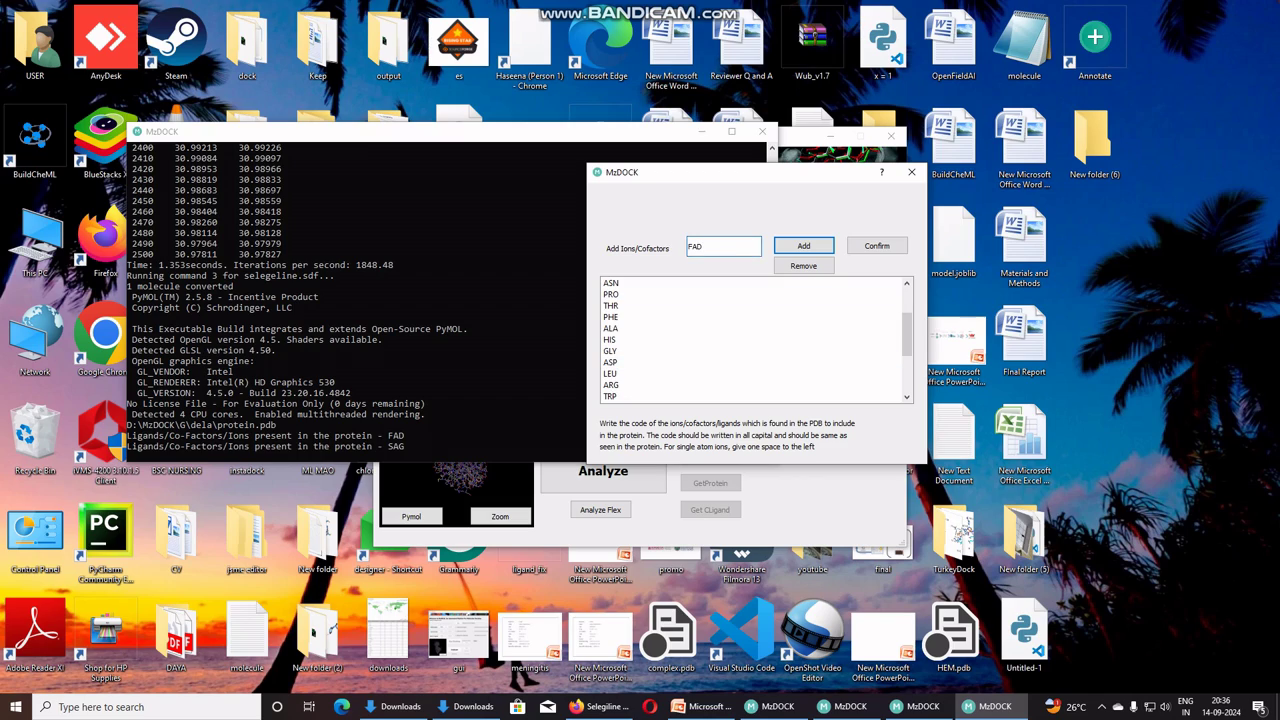
scroll(650, 340, down, 4)
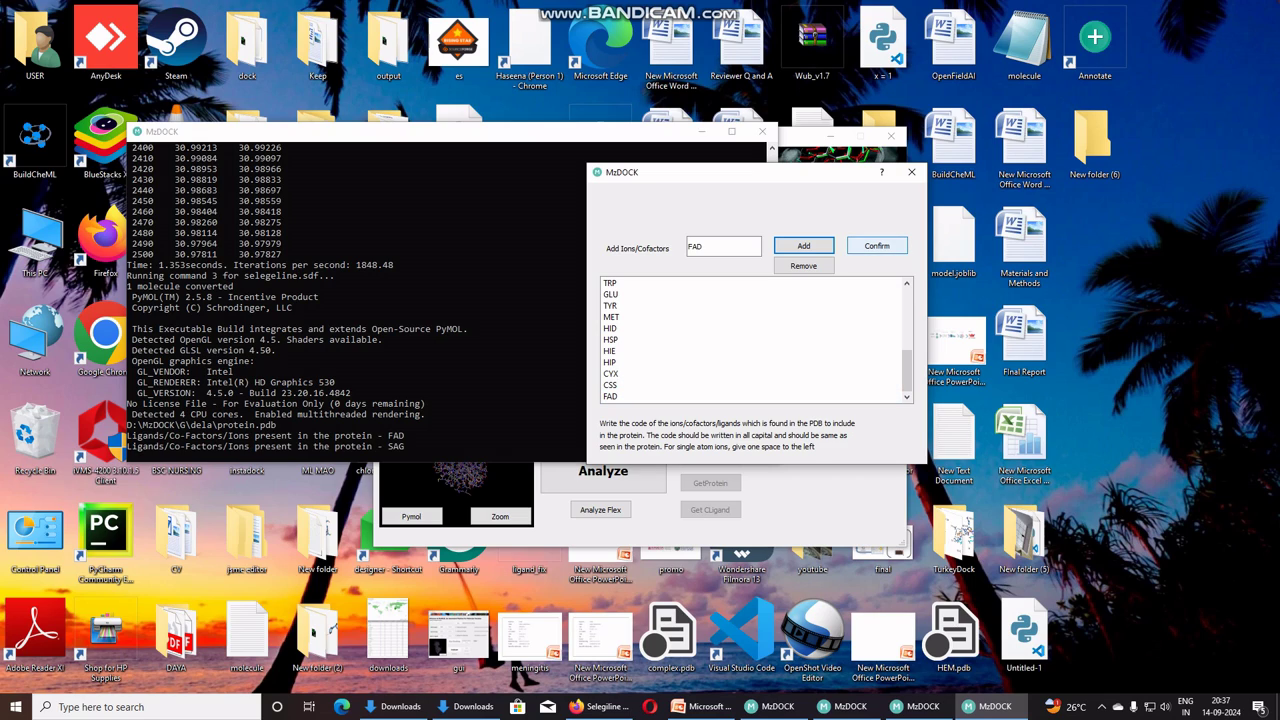
click(877, 245)
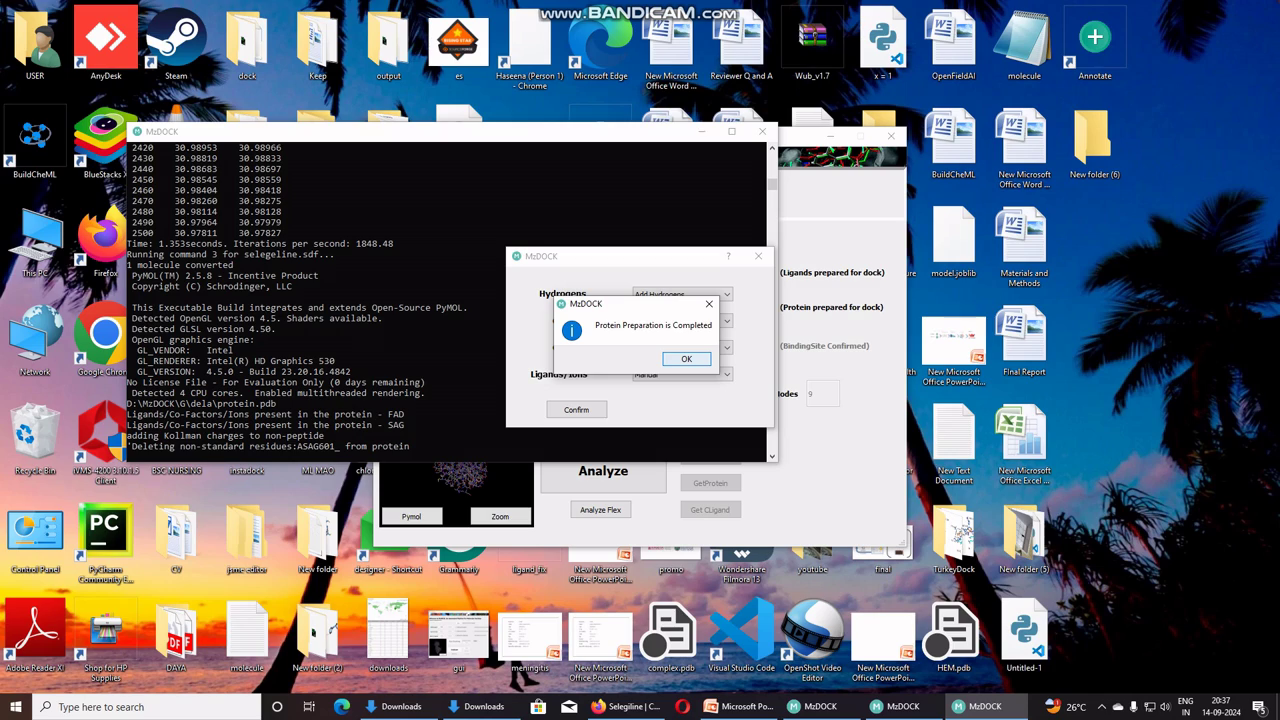
key(Return)
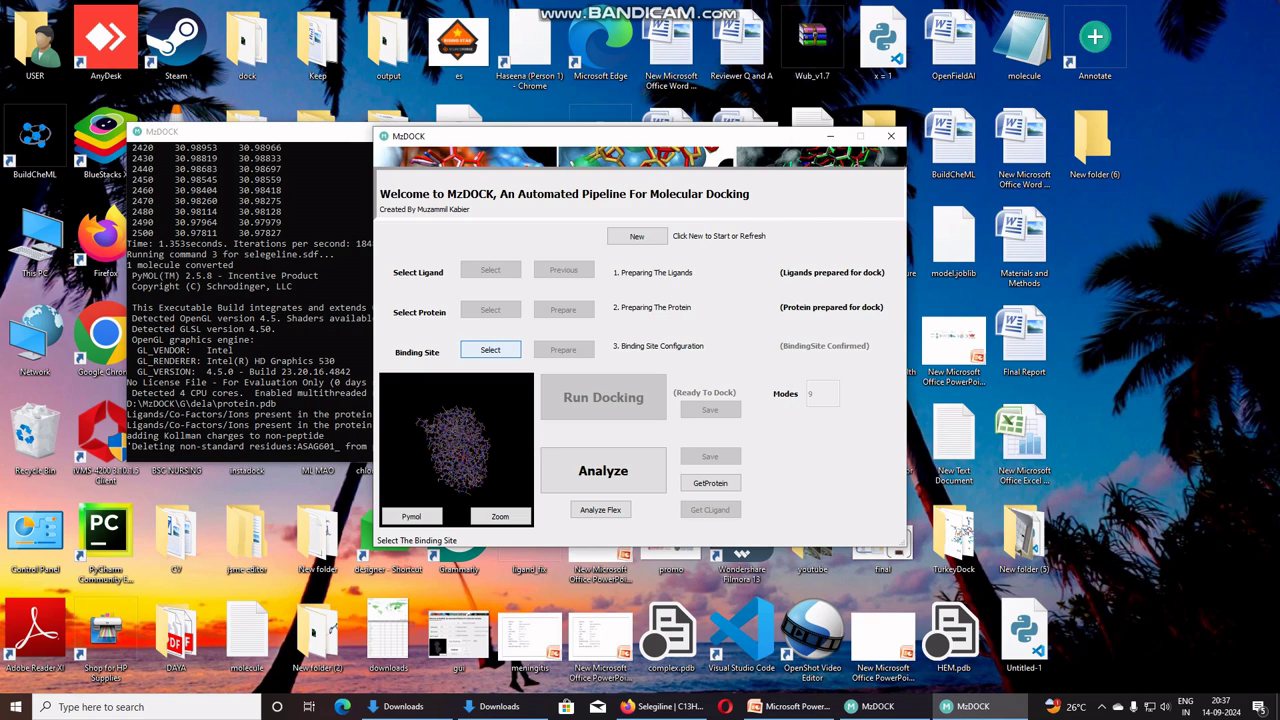
Choose the co-crystallized ligand SAG as the grid box position, confirm it, and prepare the binding site.
click(490, 349)
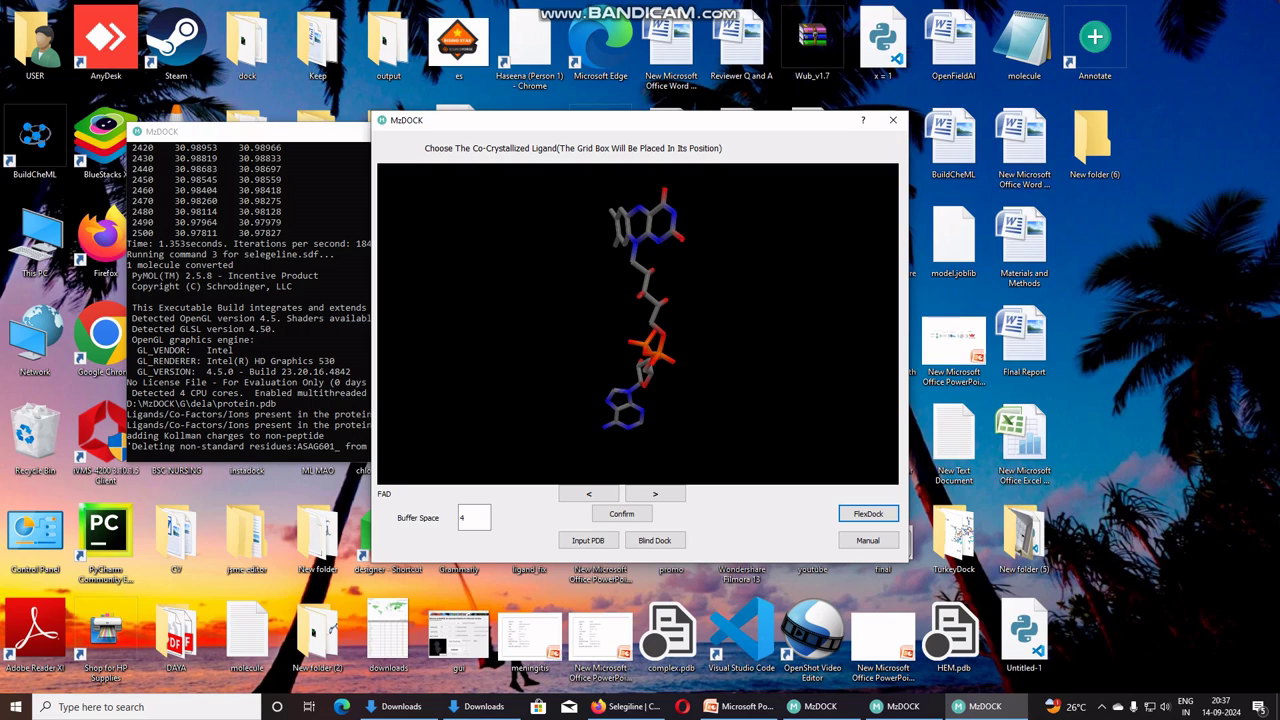
click(655, 494)
mouse_move(680, 400)
mouse_down()
mouse_move(590, 310)
mouse_move(680, 400)
mouse_up()
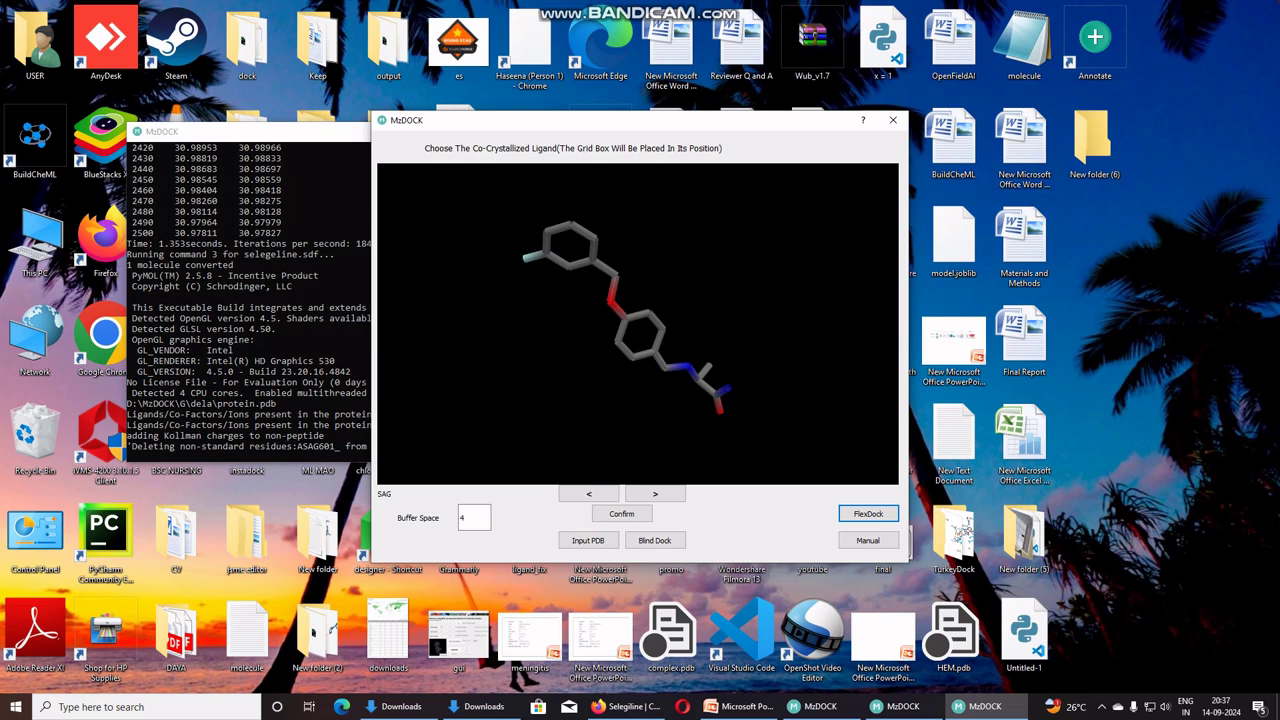
drag(640, 330, 655, 420)
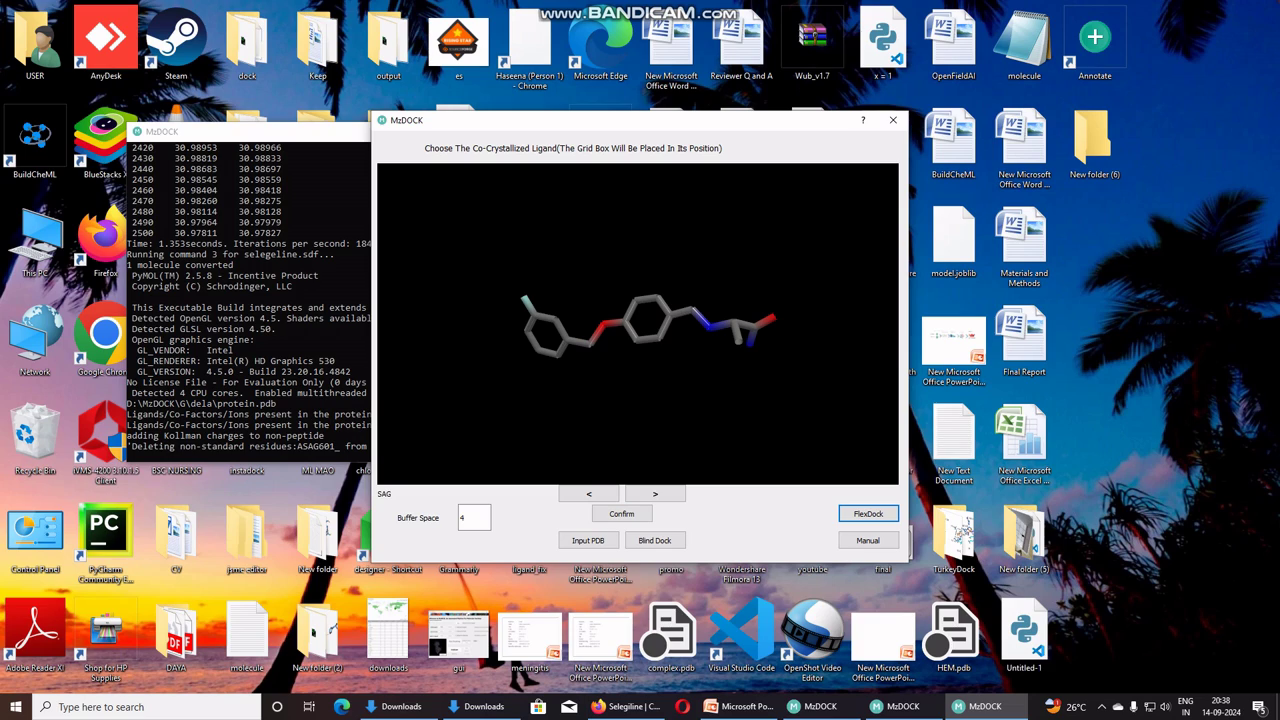
mouse_move(640, 325)
mouse_down()
mouse_move(755, 350)
mouse_move(650, 325)
mouse_up()
click(621, 513)
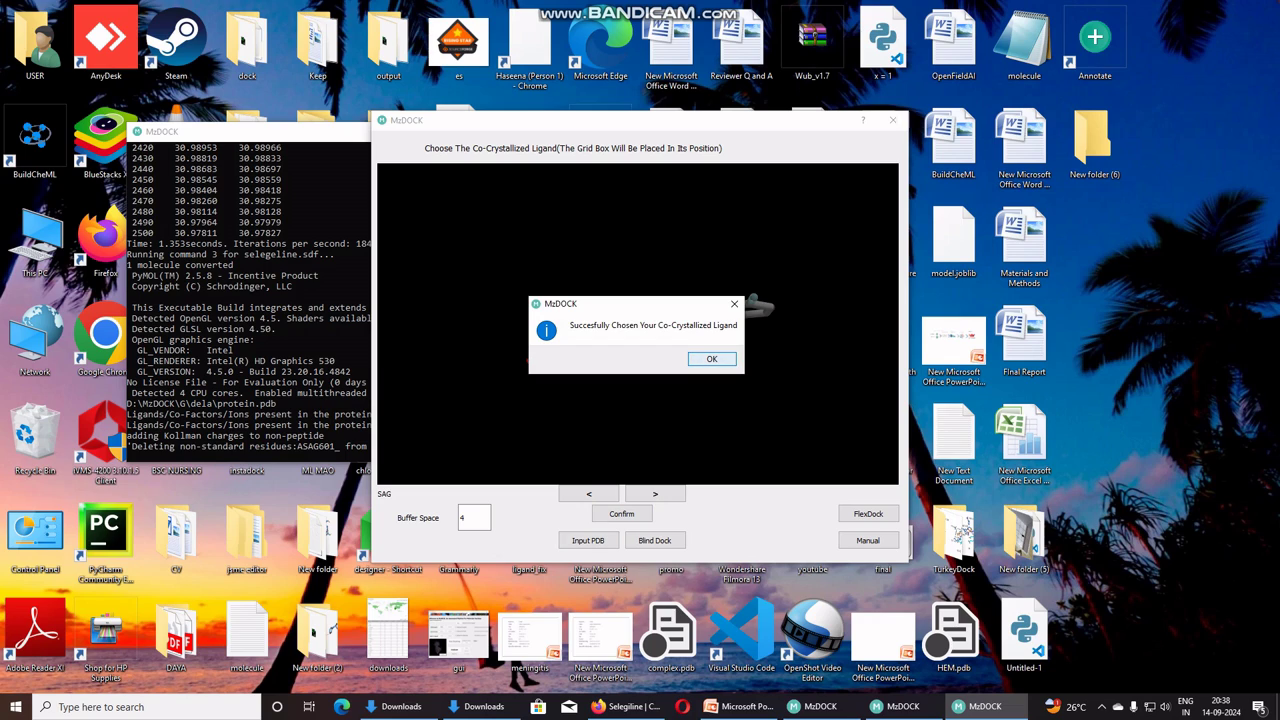
click(712, 359)
click(564, 350)
key(Return)
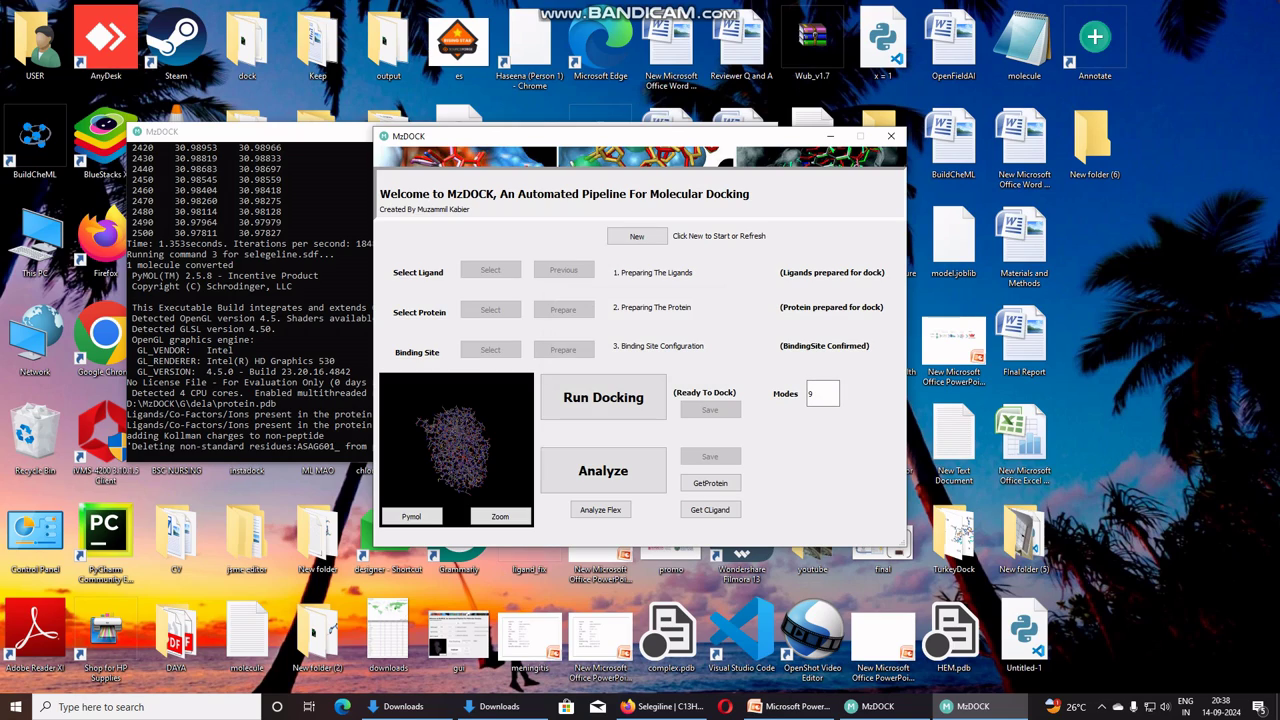
Run the docking and save its results to New folder (6) on the Desktop.
click(603, 397)
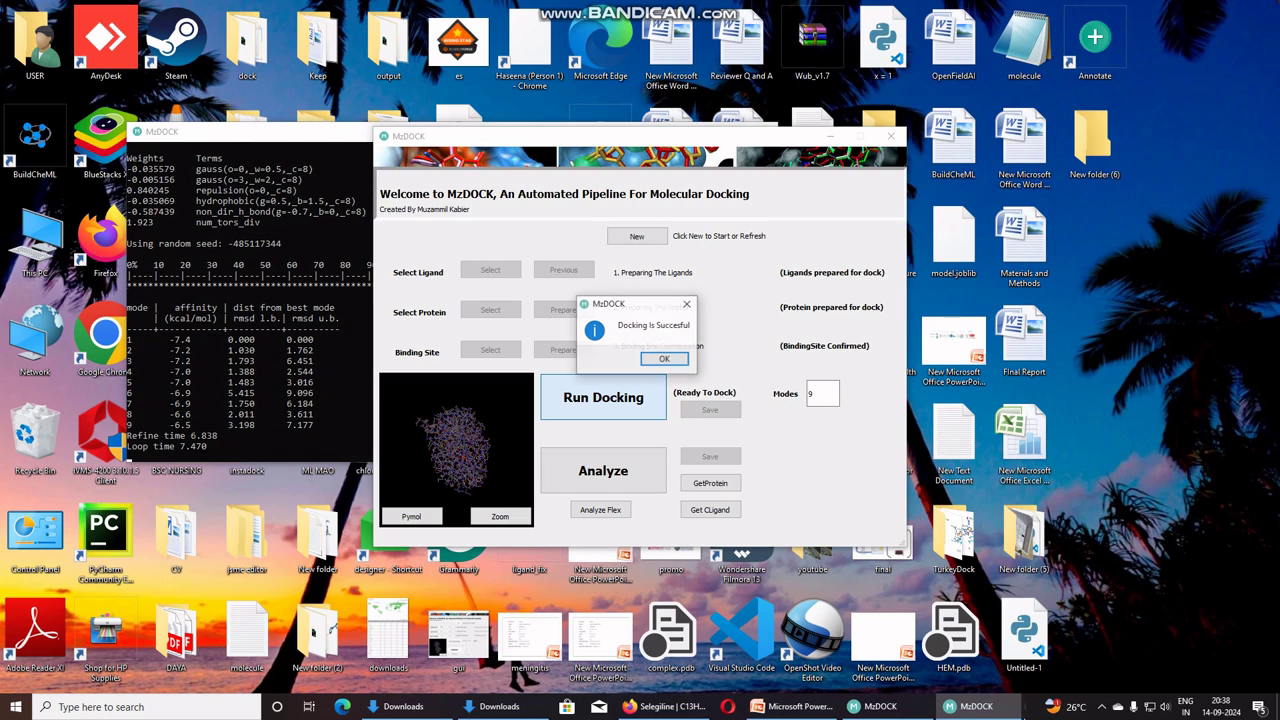
click(666, 356)
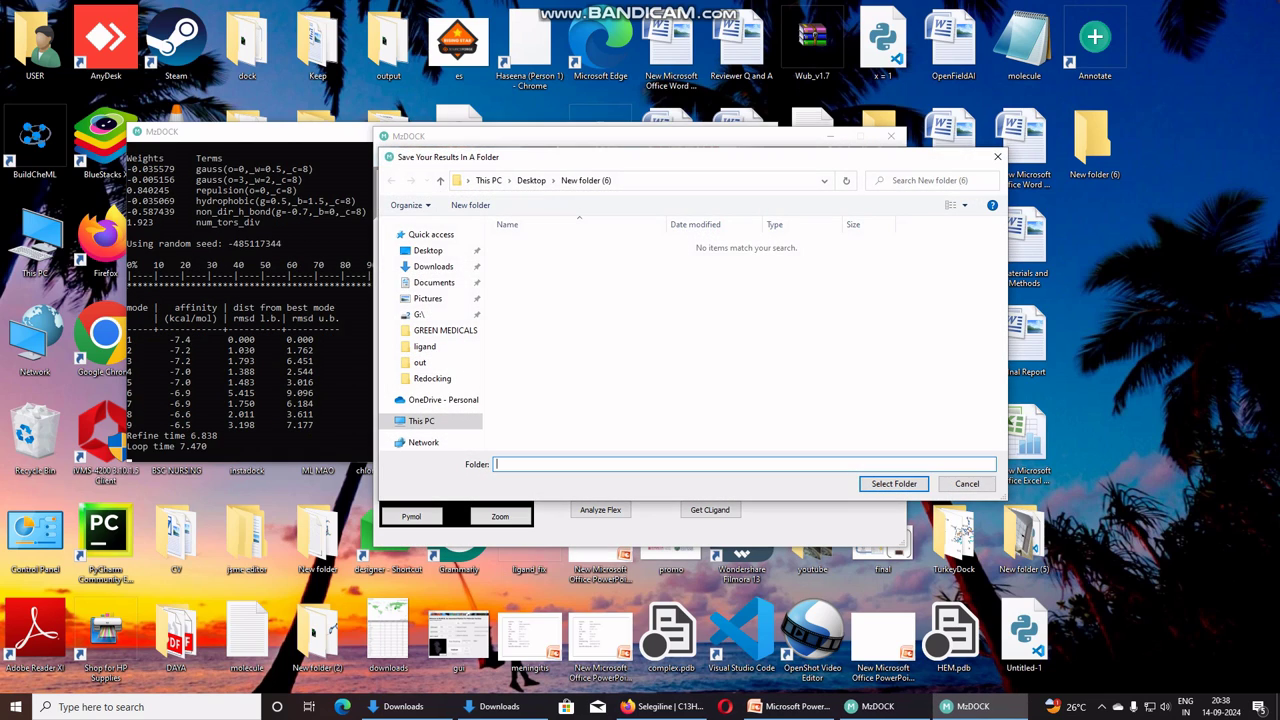
click(428, 251)
scroll(601, 350, down, 5)
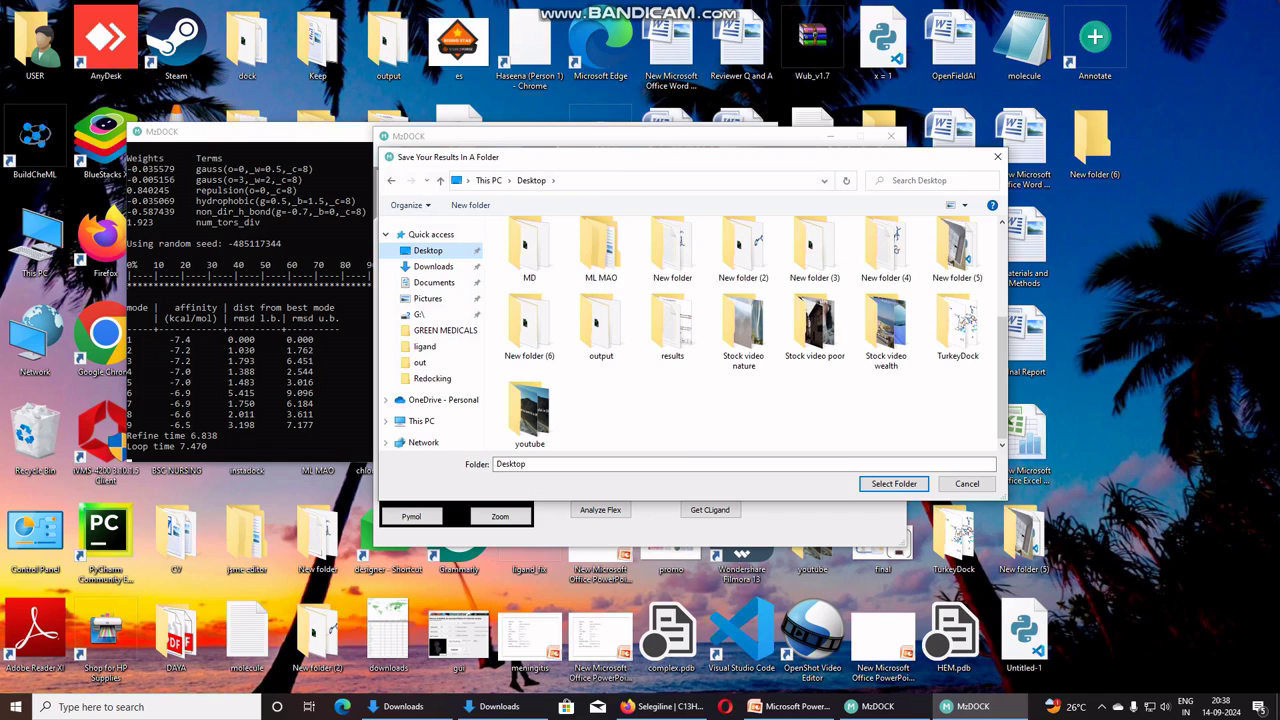
click(529, 325)
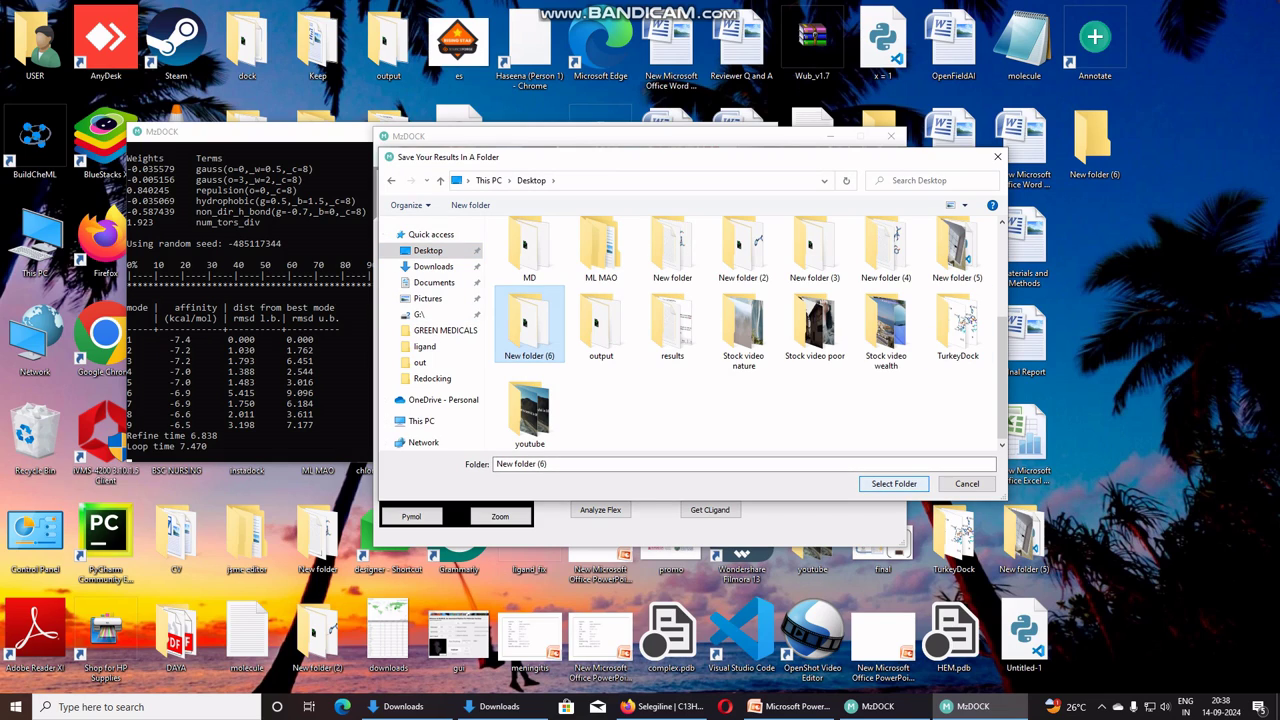
click(894, 484)
click(660, 359)
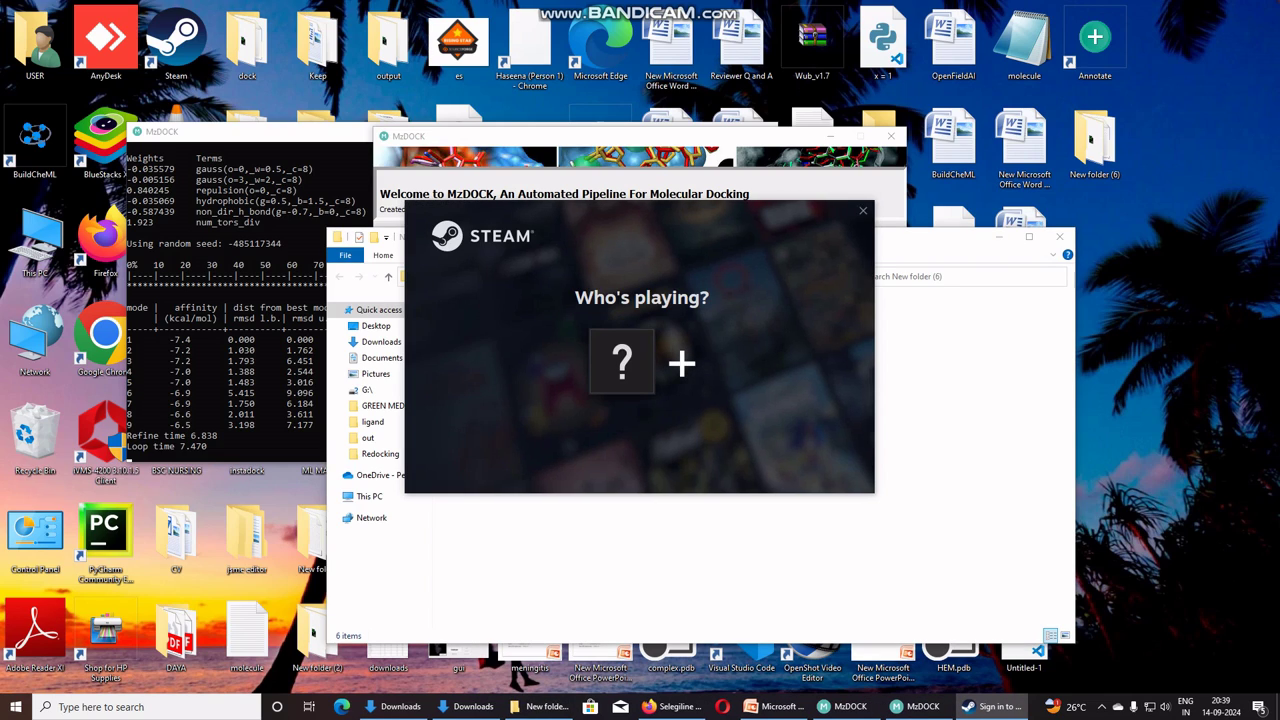
Move the results folder window aside so the docking window's controls are accessible.
drag(880, 237, 984, 225)
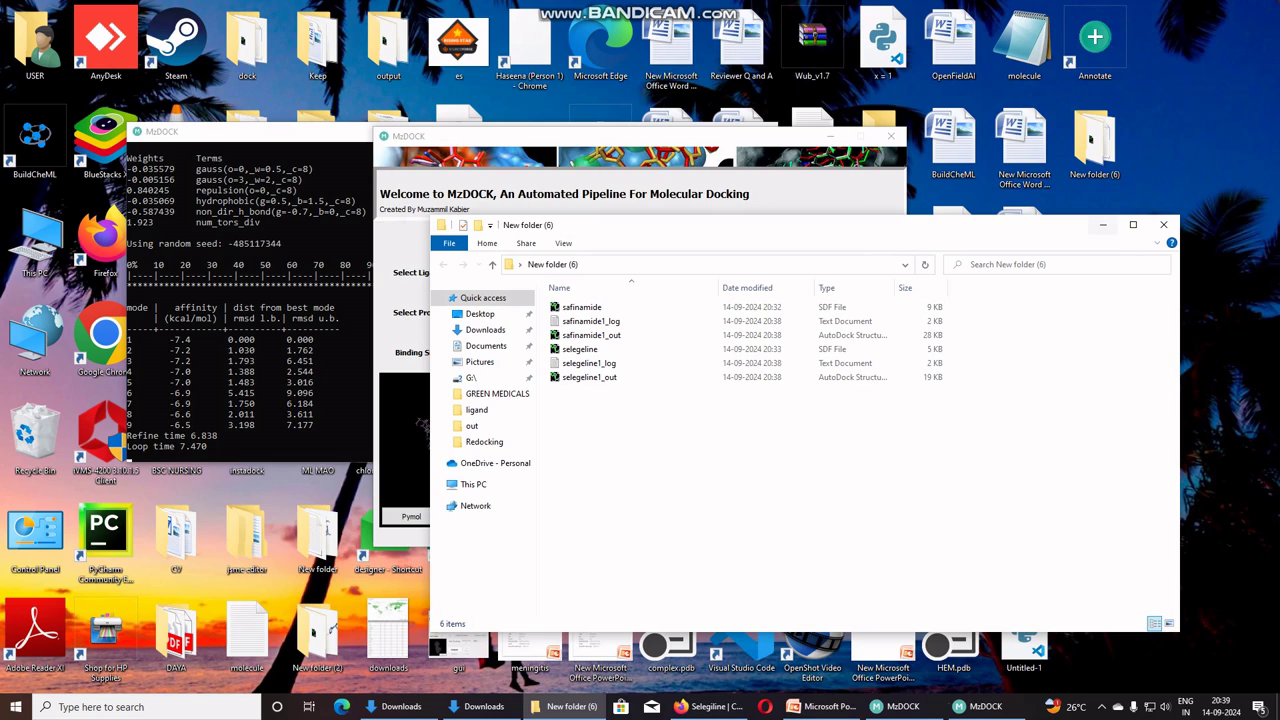
drag(984, 225, 1176, 165)
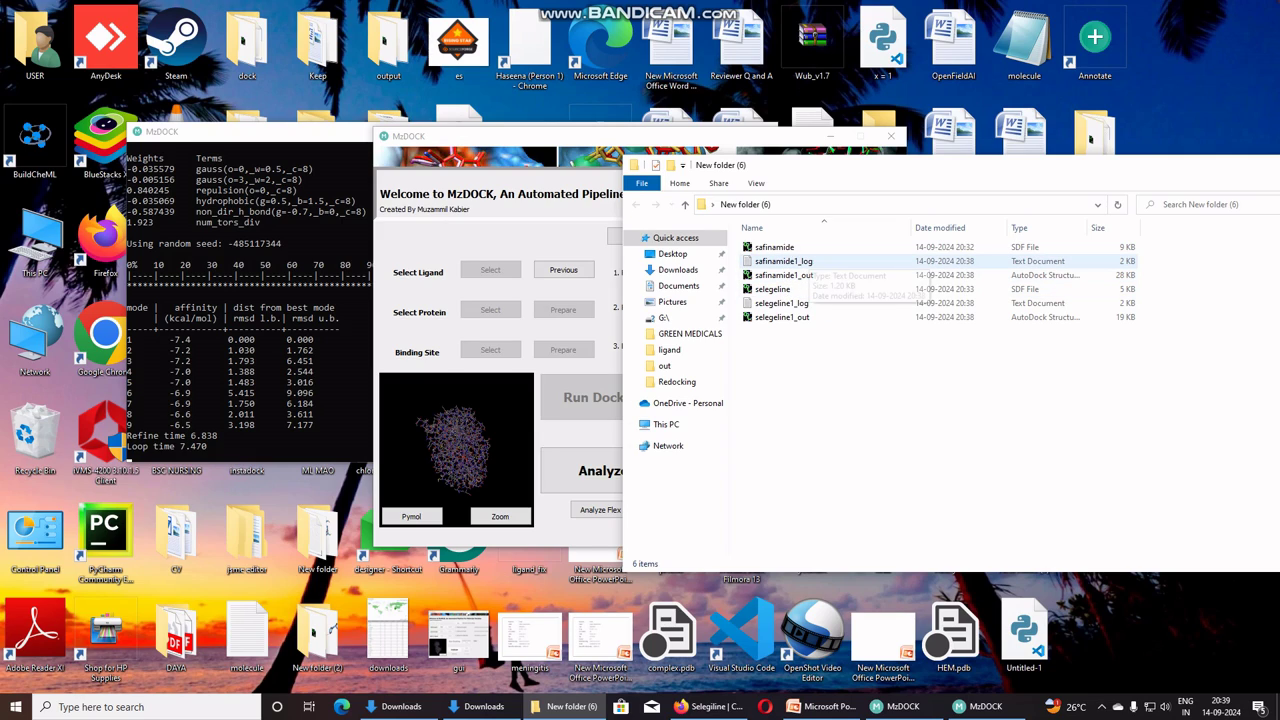
drag(883, 166, 1127, 188)
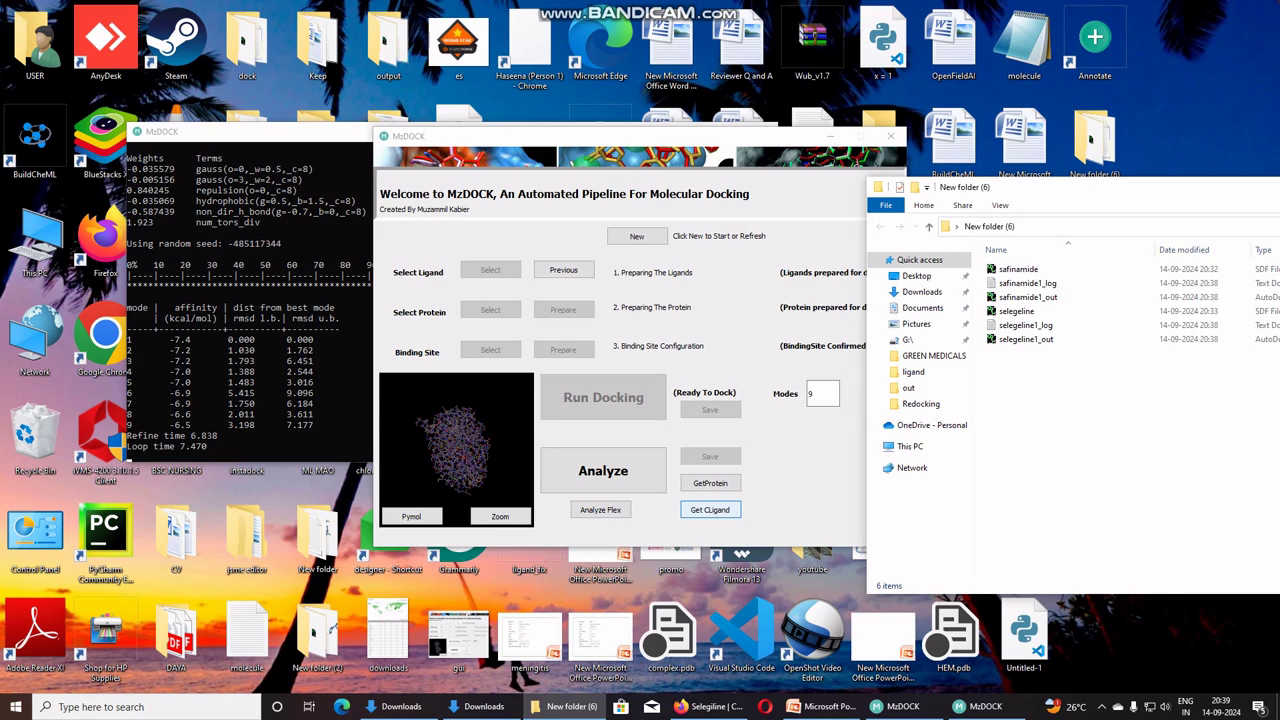
Save the co-crystallized ligand to New folder (6) on the Desktop.
click(700, 510)
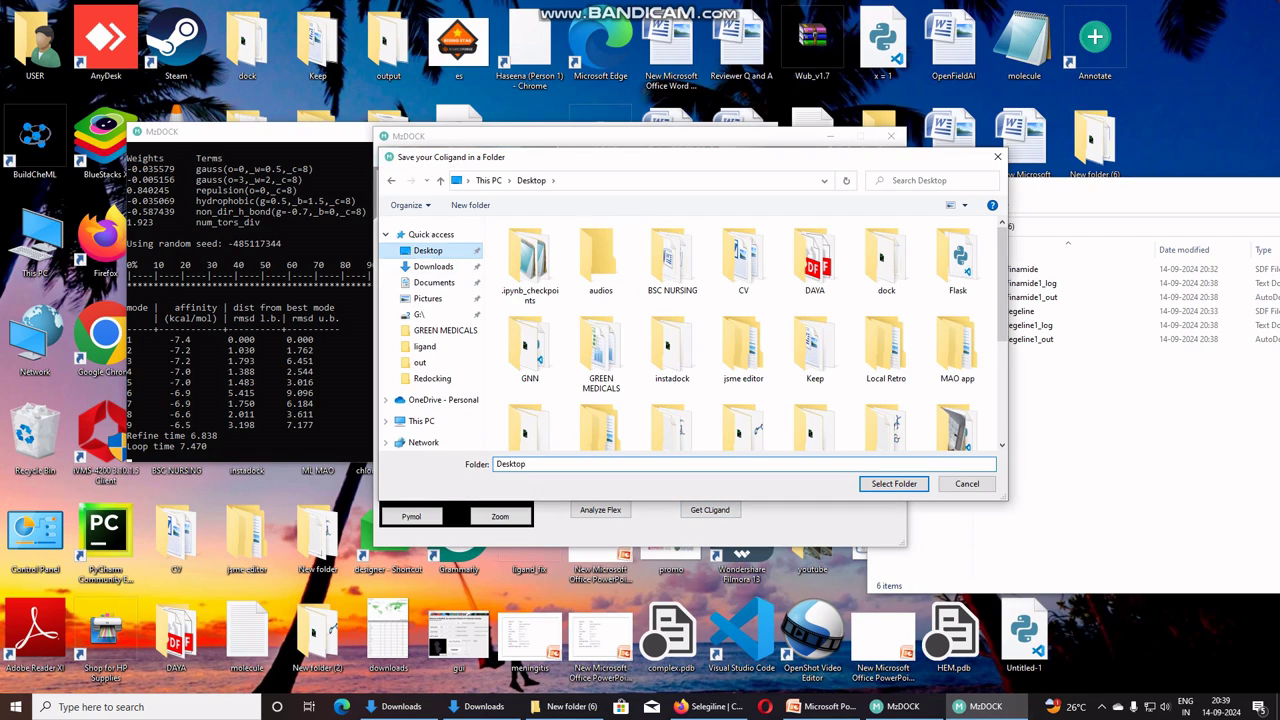
scroll(600, 322, down, 5)
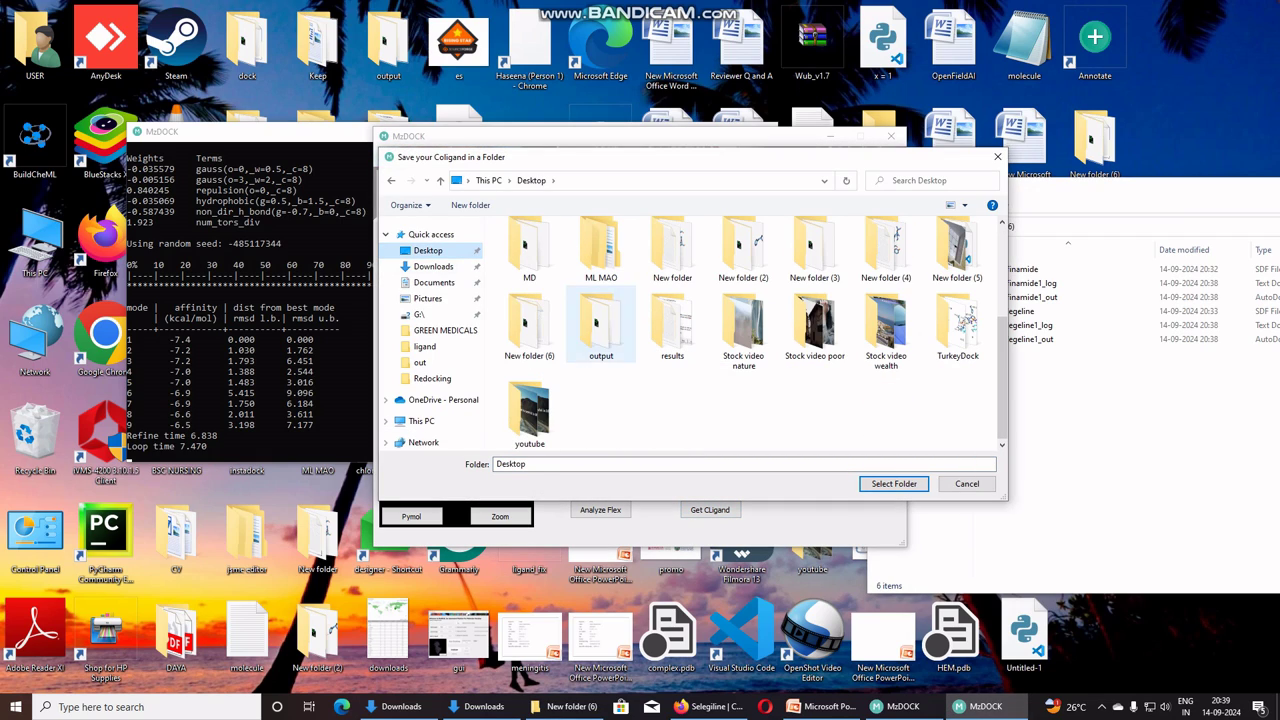
click(529, 322)
click(893, 483)
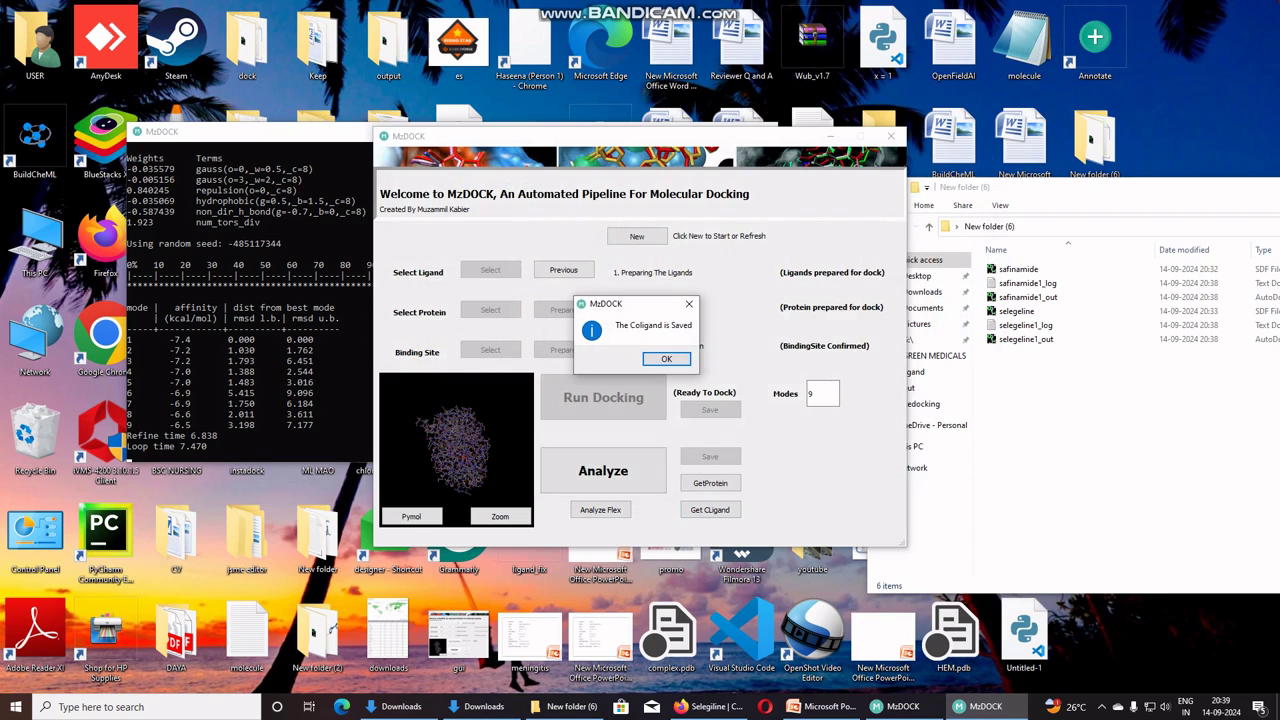
click(666, 358)
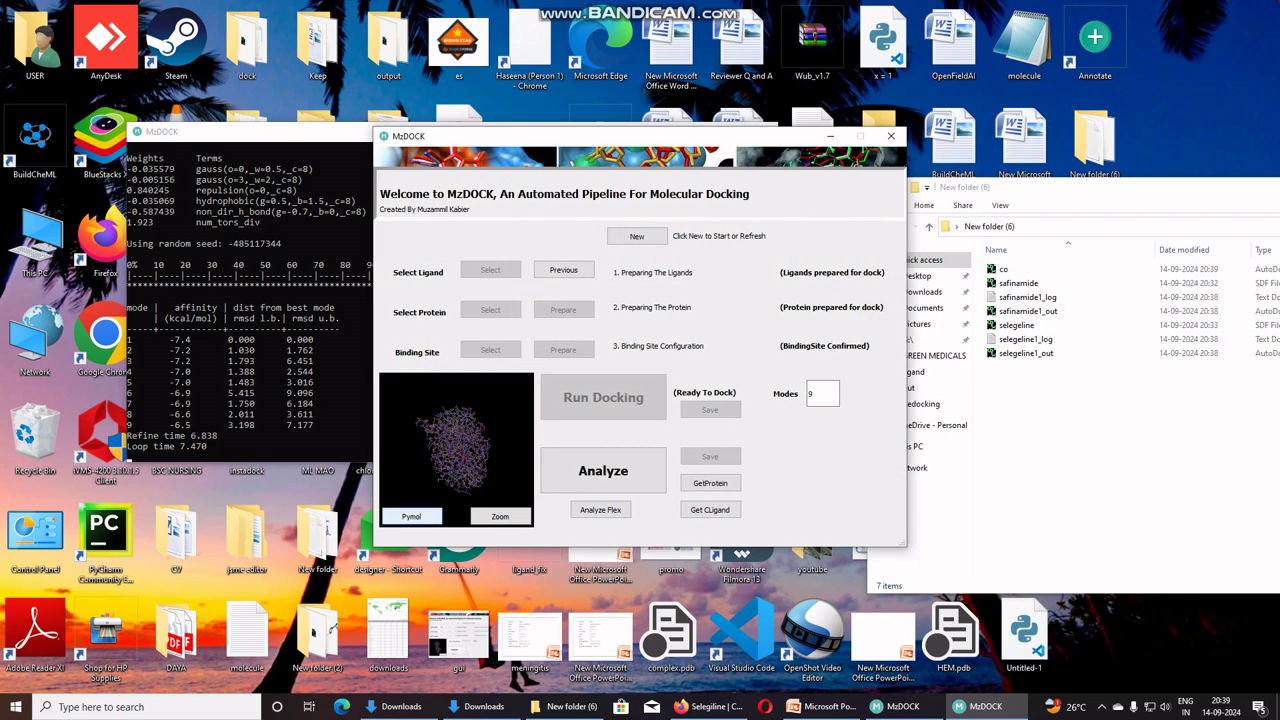
Open PyMOL without activating it and load the files co and safinamide1_out from New folder (6).
click(435, 518)
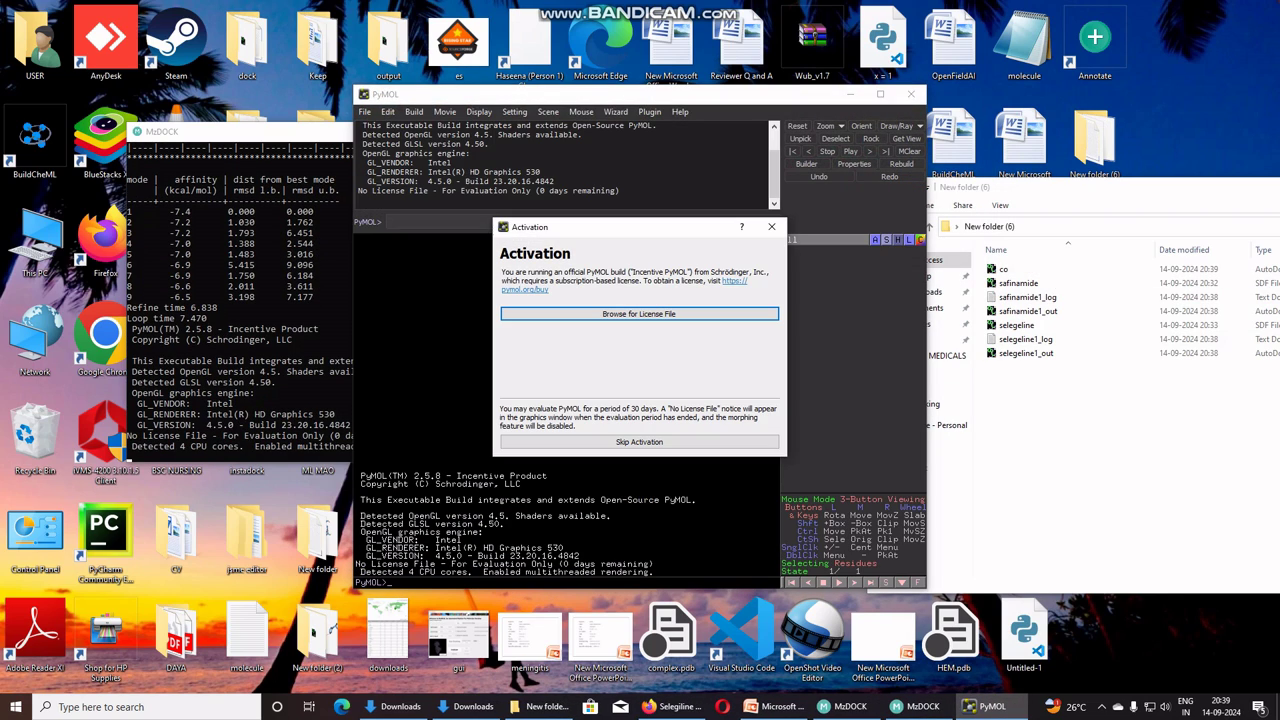
click(771, 227)
drag(750, 95, 576, 121)
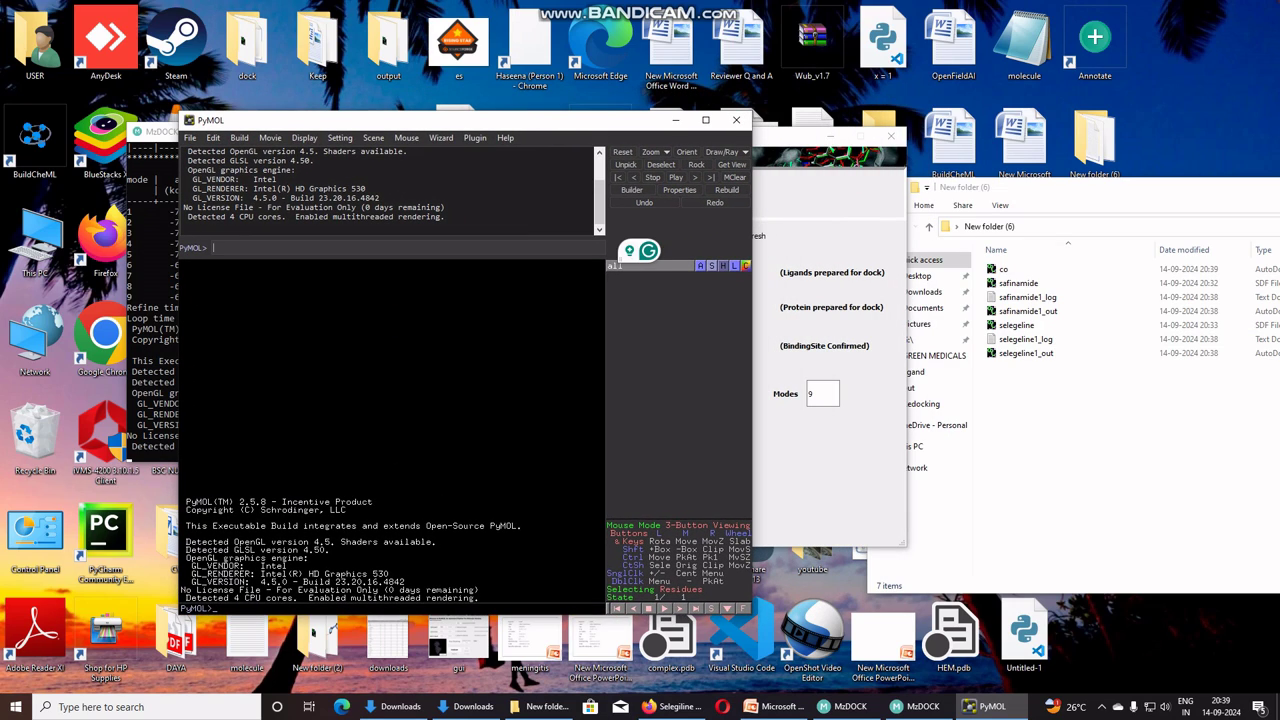
drag(1003, 269, 994, 269)
drag(630, 245, 385, 340)
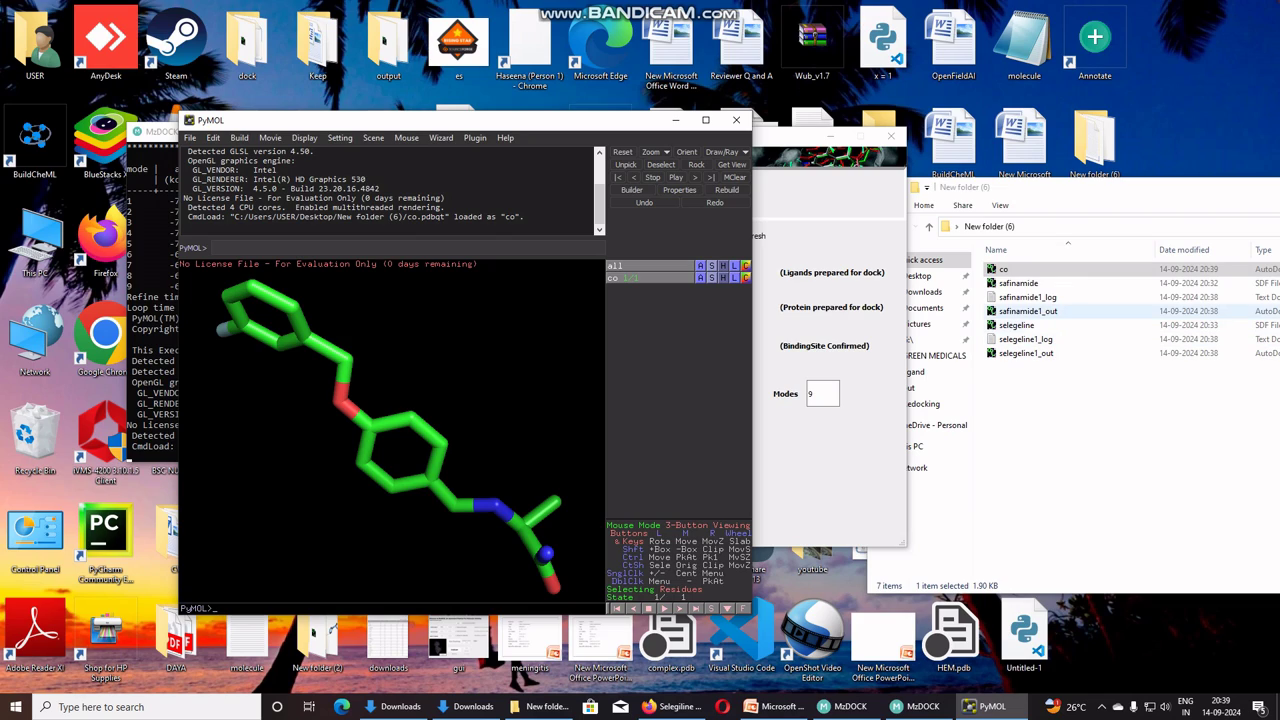
drag(1020, 311, 418, 400)
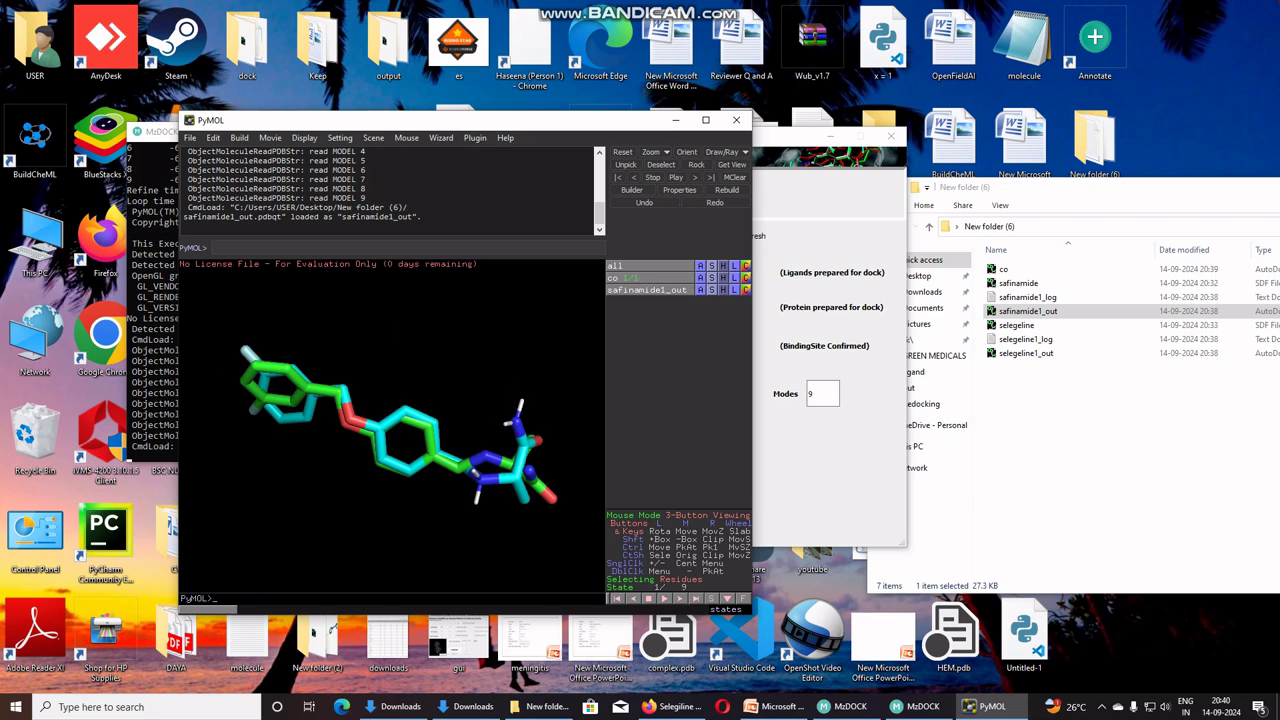
Compare the first three docked safinamide poses with the co-crystallized ligand, return to the first pose, and close PyMOL.
key(Right)
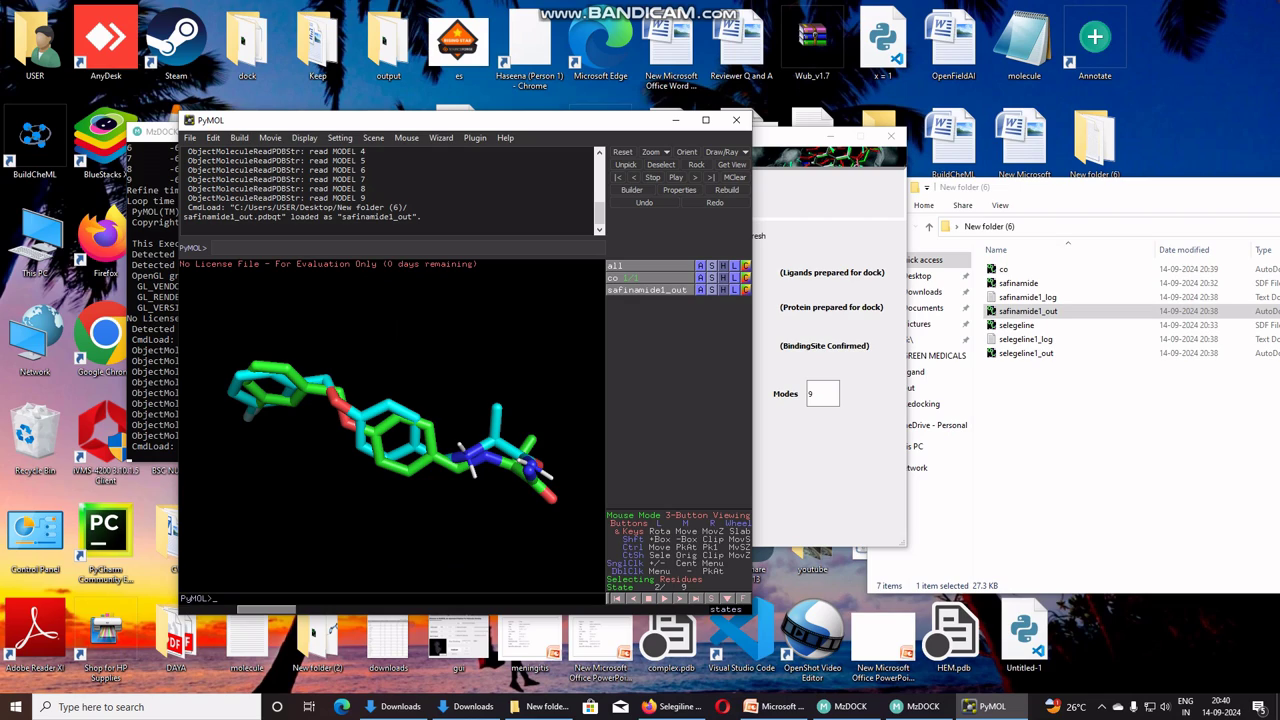
key(Left)
key(Right)
key(Right)
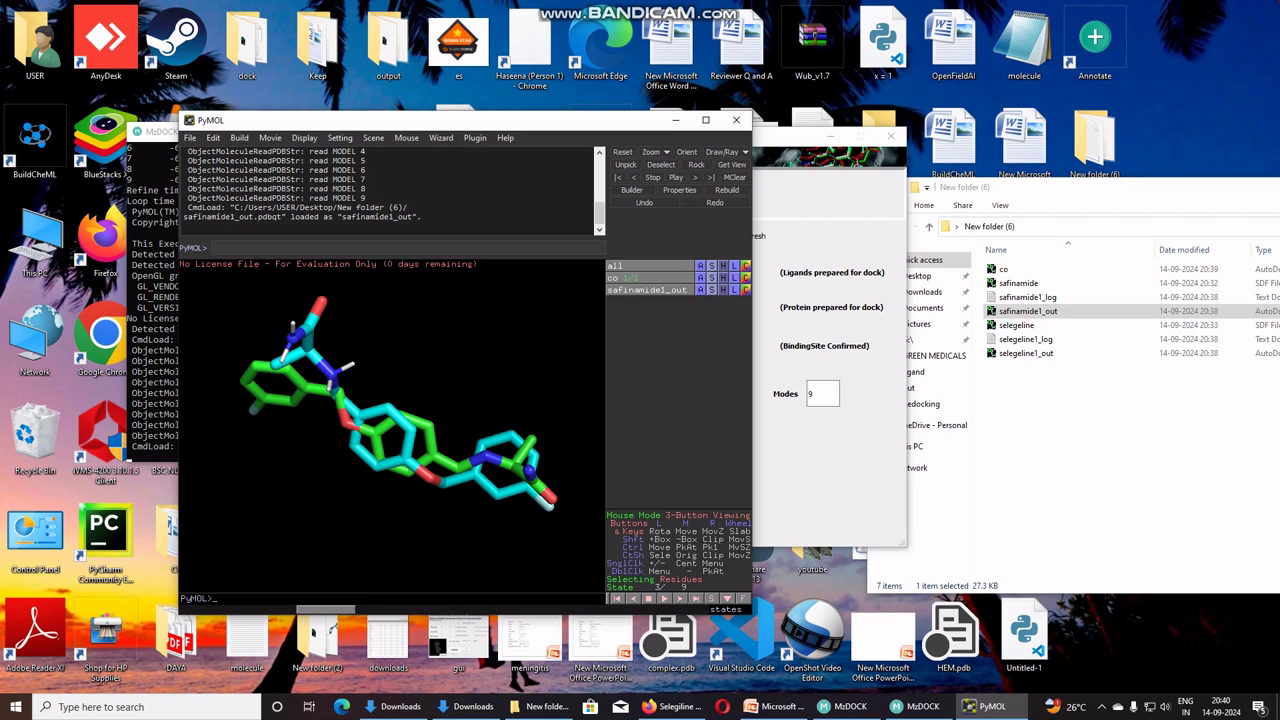
key(Left)
key(Left)
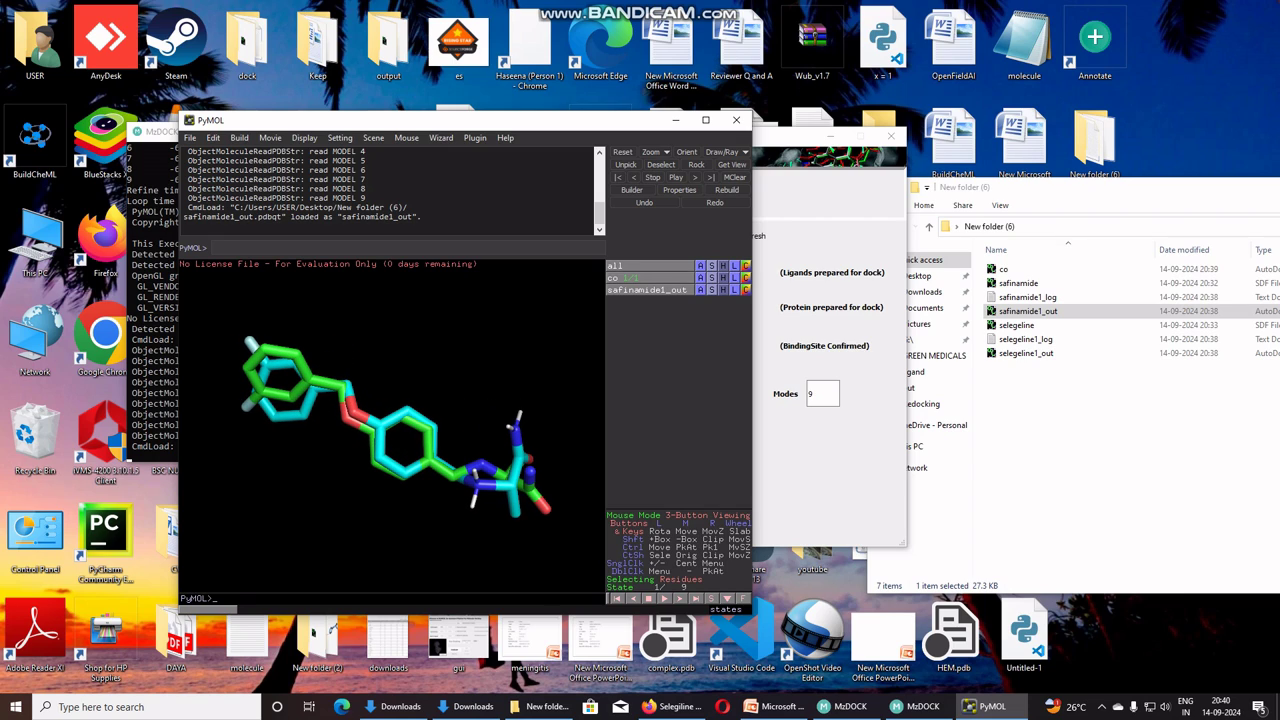
click(736, 120)
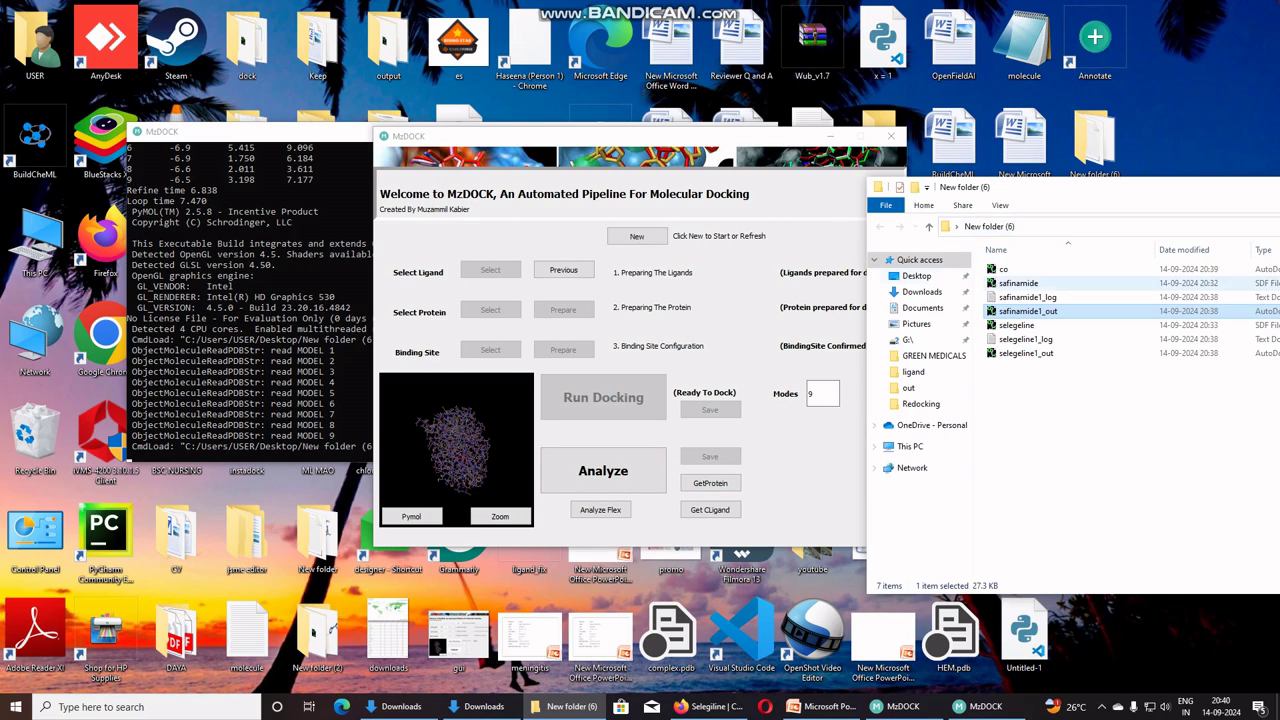
Start a new docking job and open the molecule drawing tool from the ligand loading dialog.
click(637, 236)
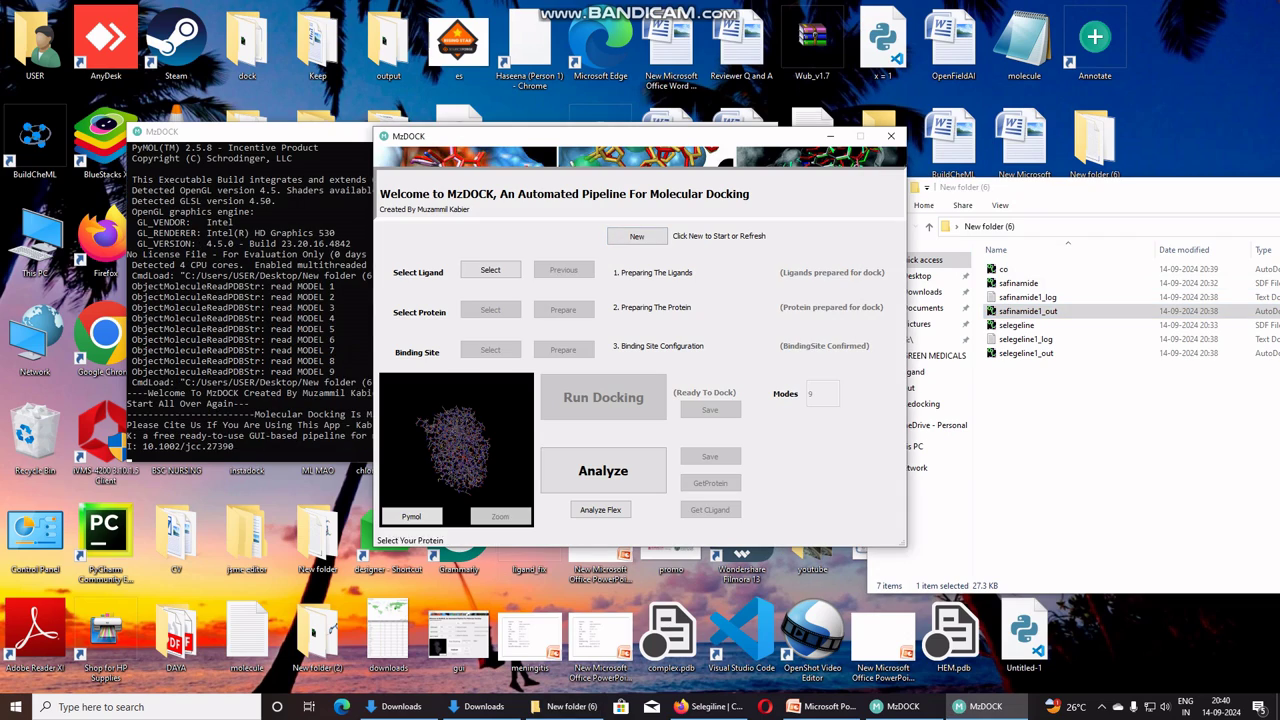
click(490, 270)
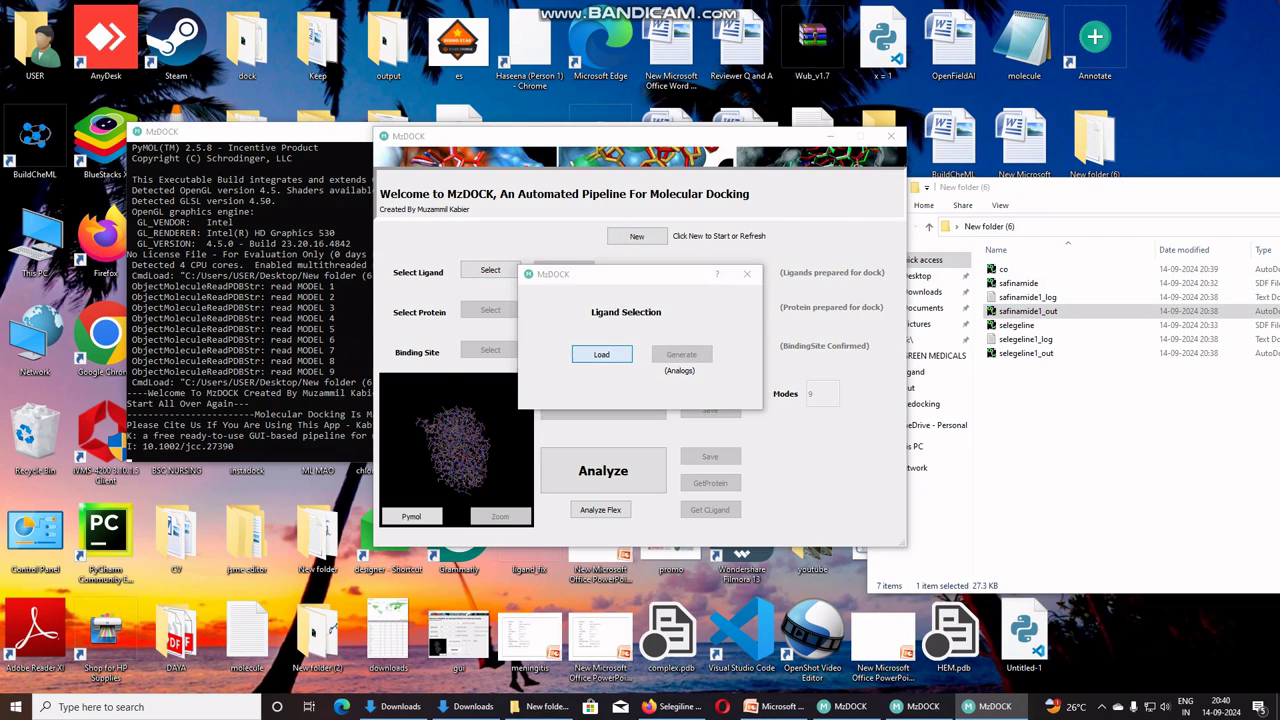
click(601, 354)
drag(588, 222, 660, 221)
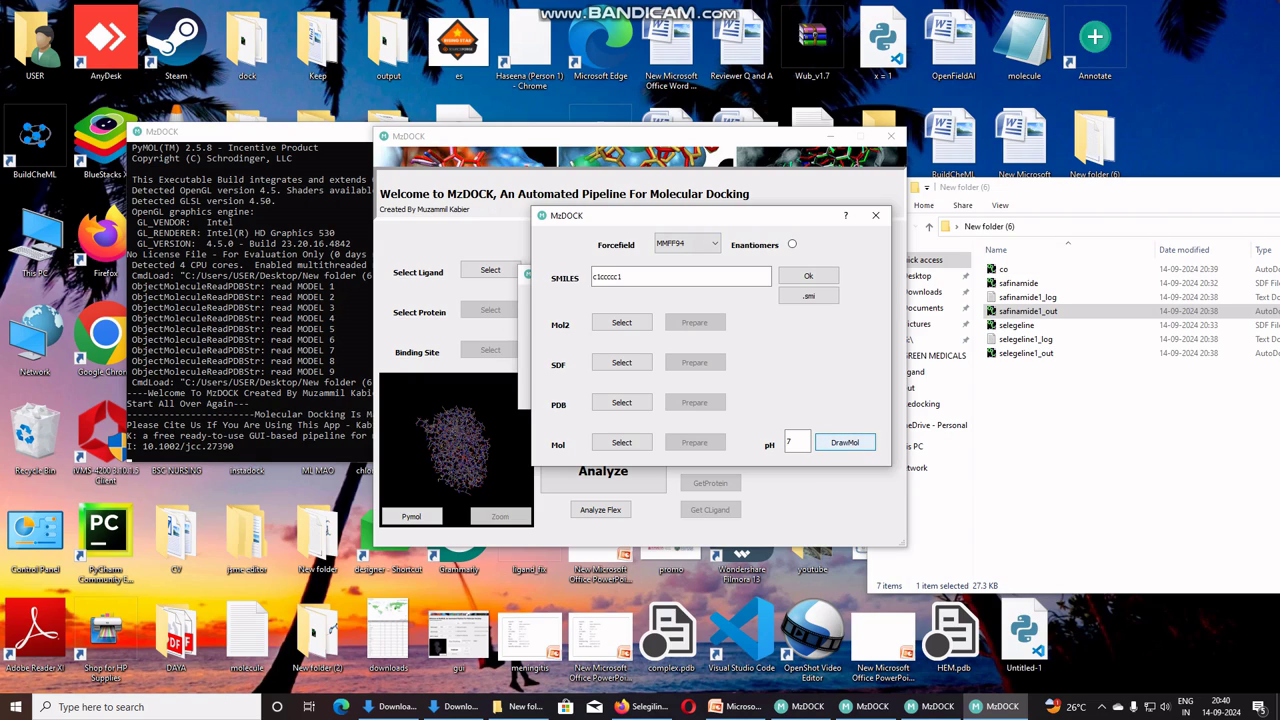
click(844, 442)
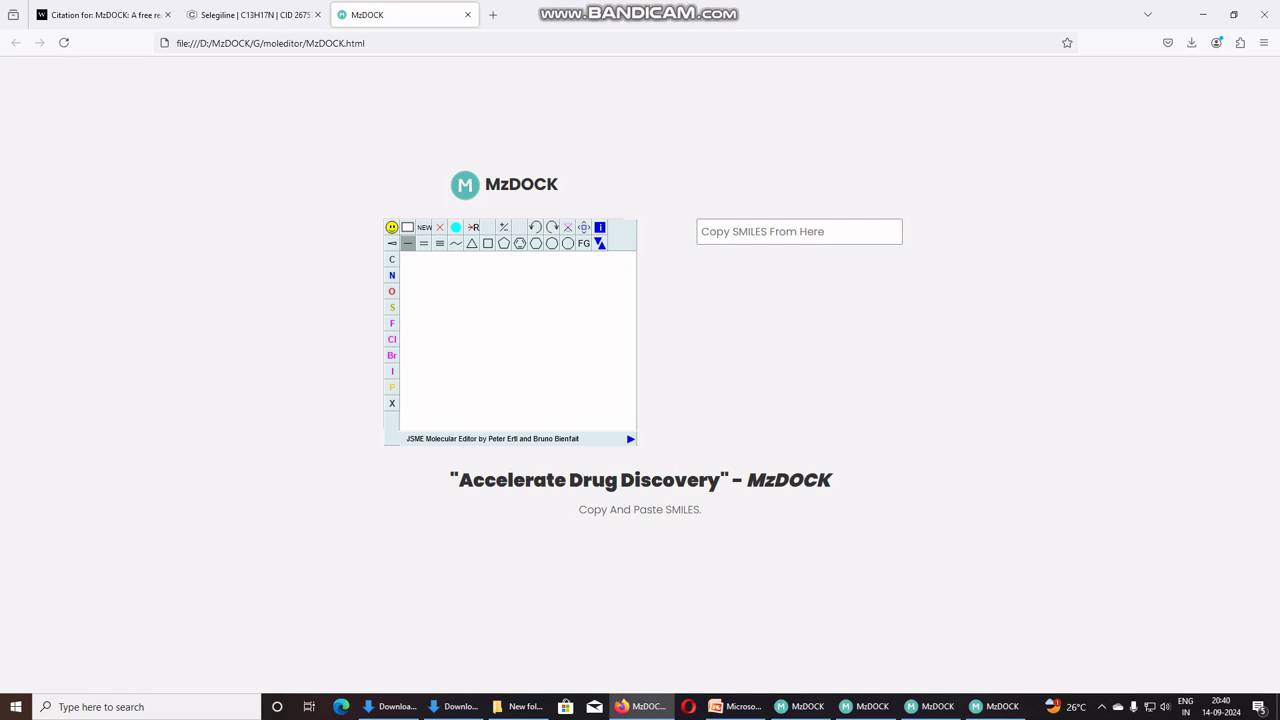
Draw a benzene ring with a three-carbon single-bonded chain in the molecule editor.
click(519, 243)
click(505, 364)
click(407, 243)
click(505, 349)
click(505, 331)
click(520, 323)
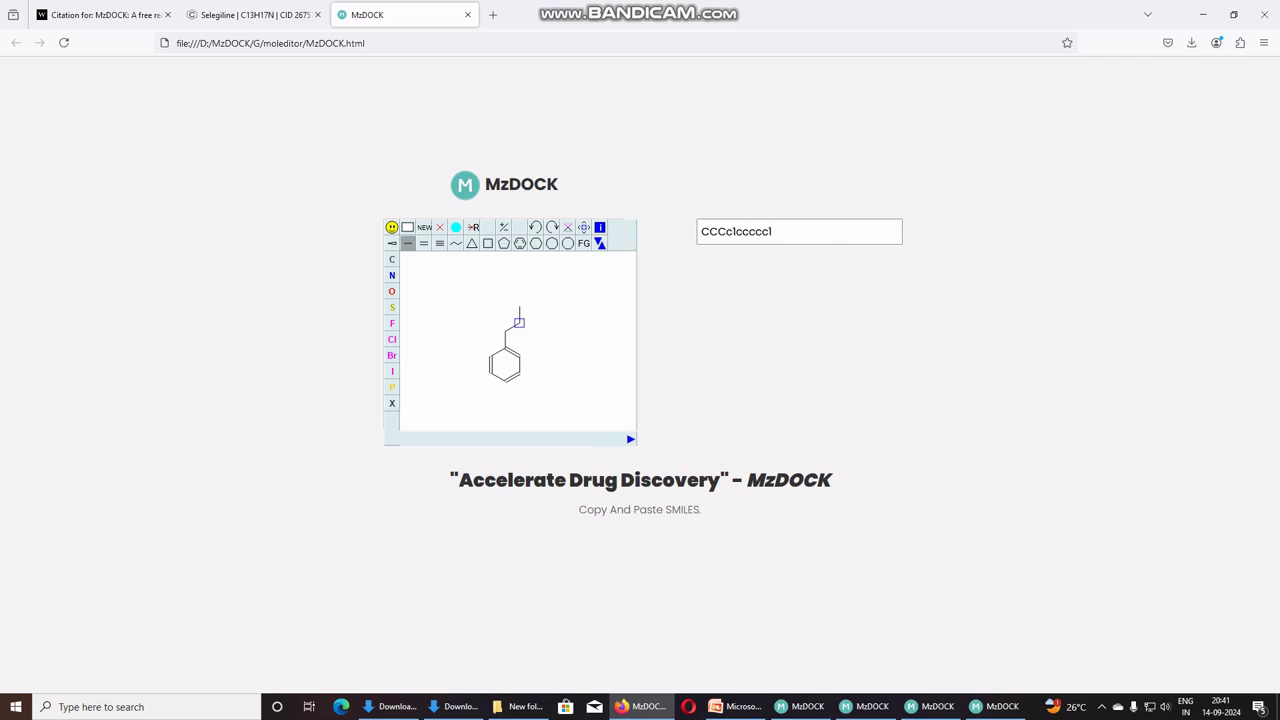
Copy the drawn molecule's SMILES CCCc1ccccc1 and use it to replace the SMILES in MzDOCK's ligand dialog.
drag(772, 231, 709, 231)
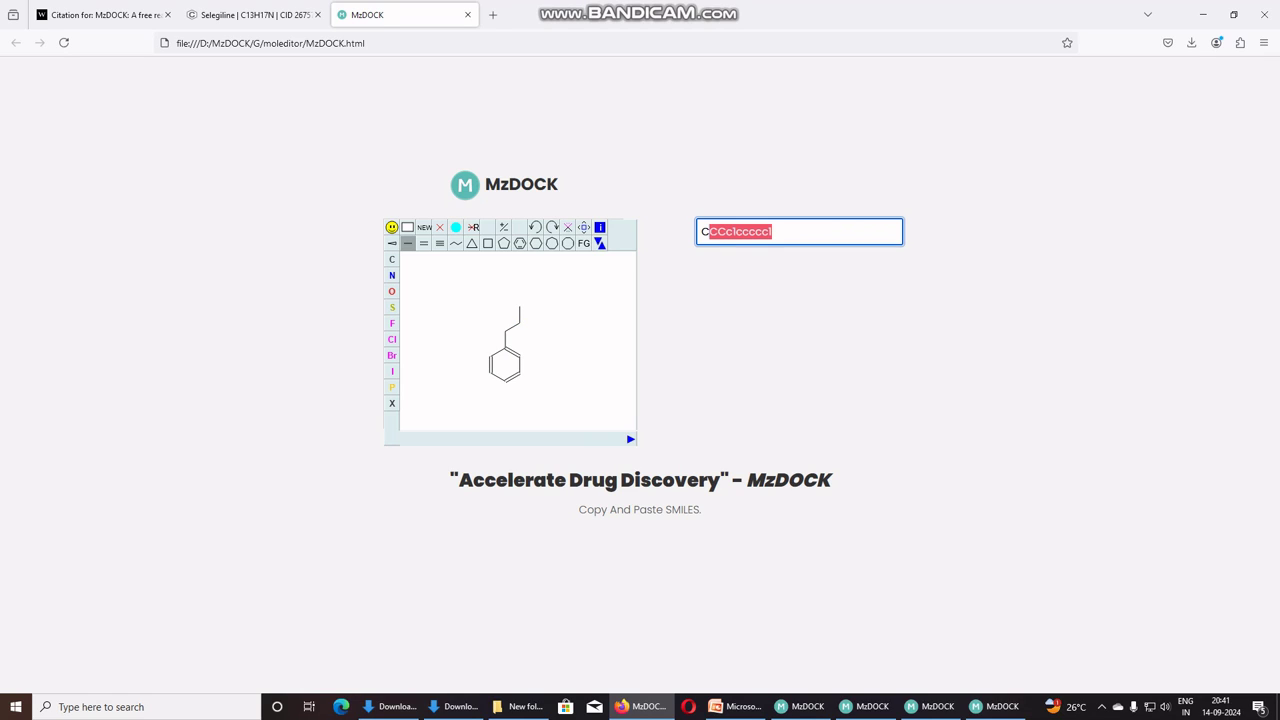
drag(709, 231, 700, 231)
key(ctrl+c)
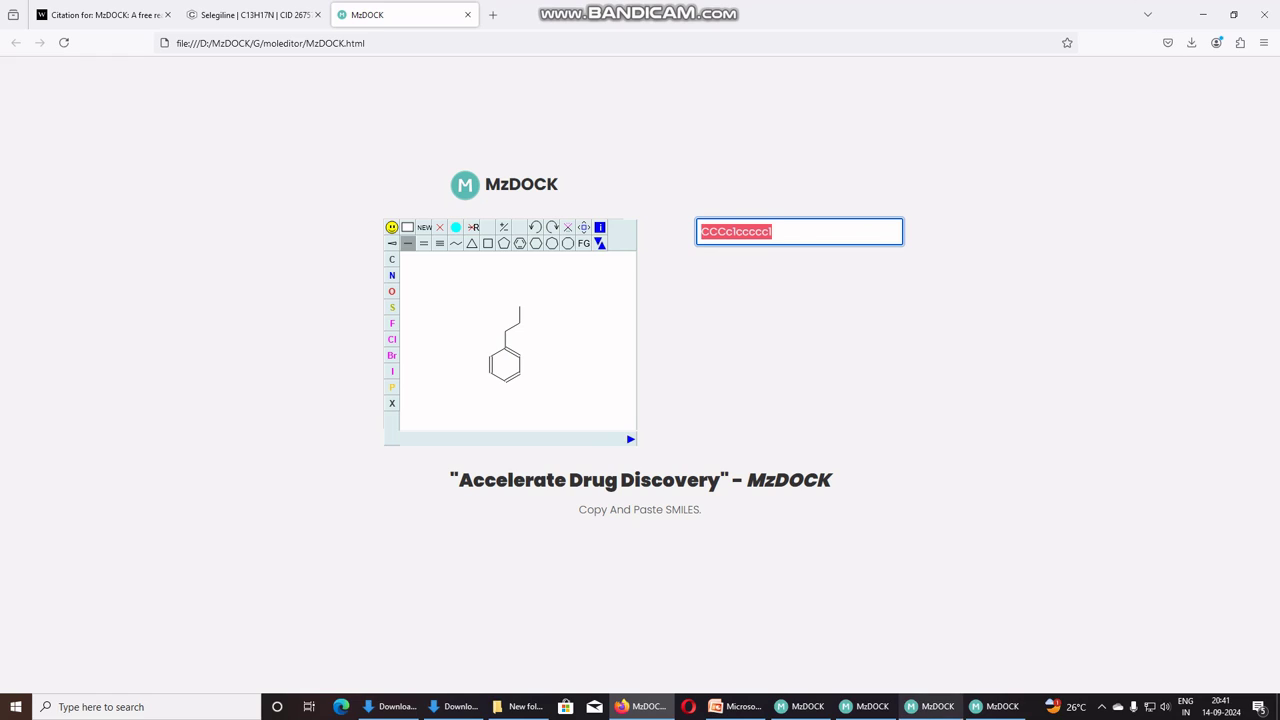
click(995, 706)
drag(623, 277, 592, 277)
key(BackSpace)
key(ctrl+v)
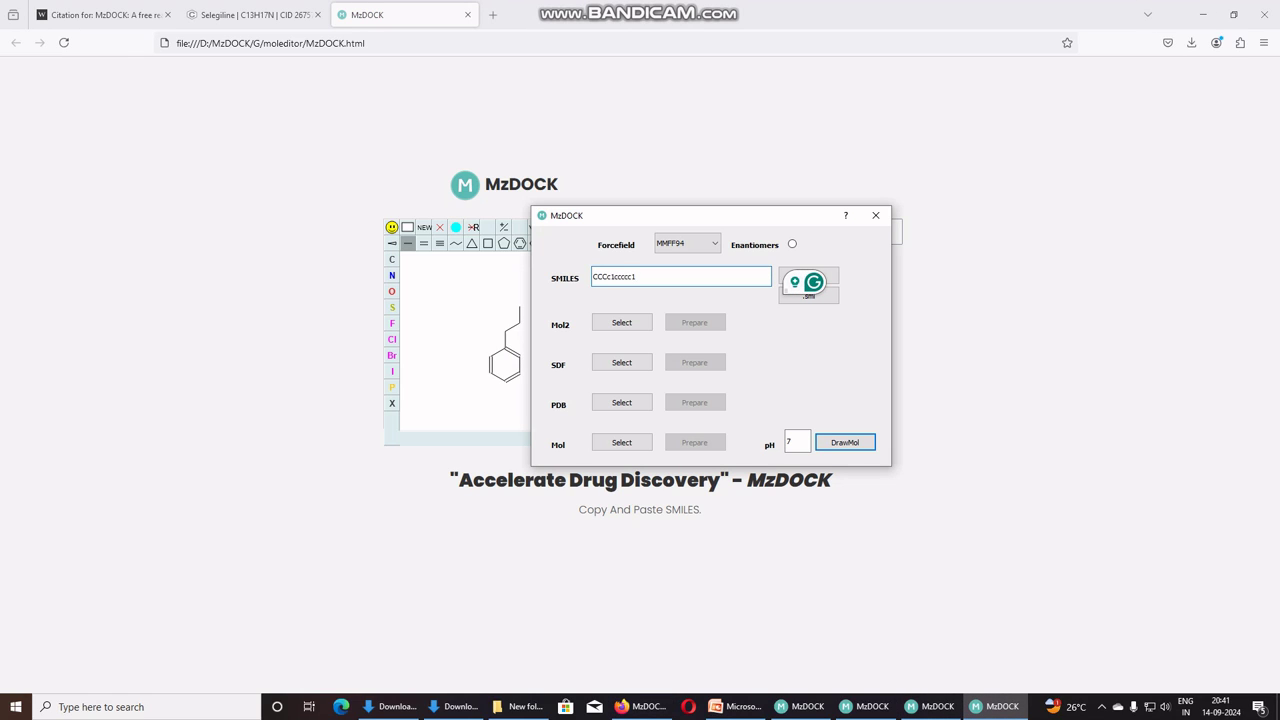
Prepare the ligand from the entered SMILES, acknowledge completion, and minimize the browser behind the docking window.
click(810, 274)
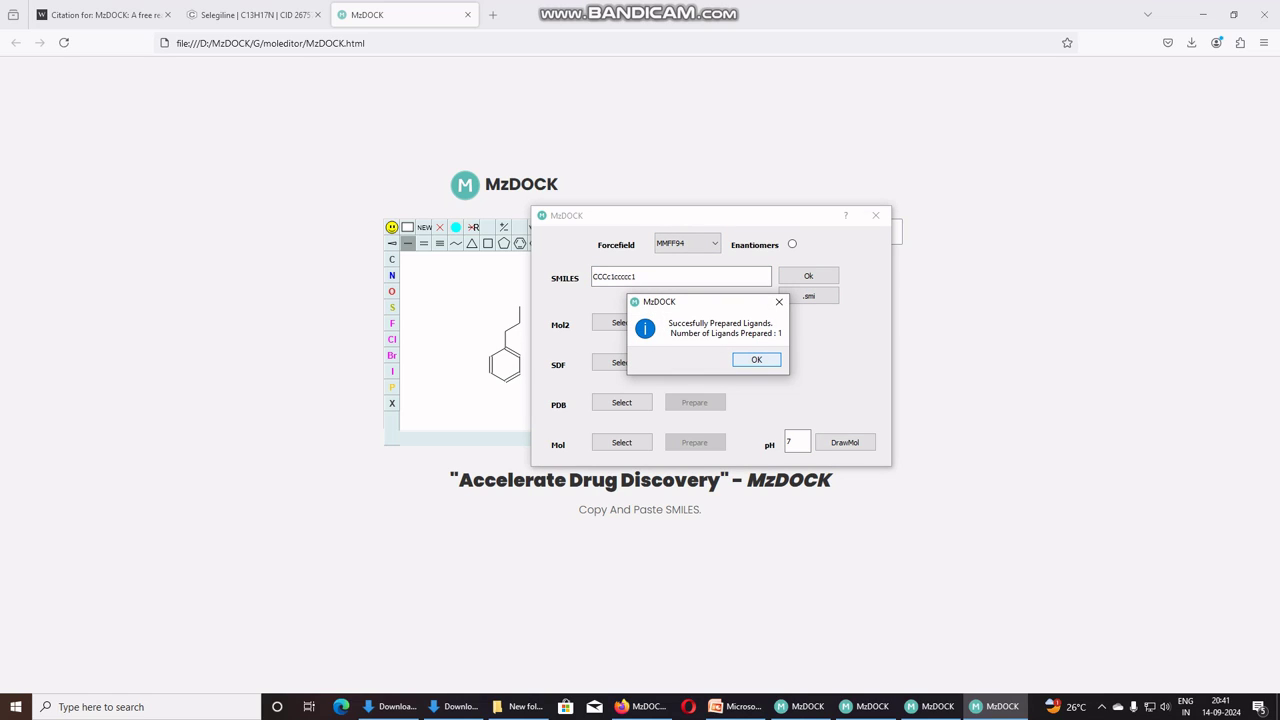
key(Return)
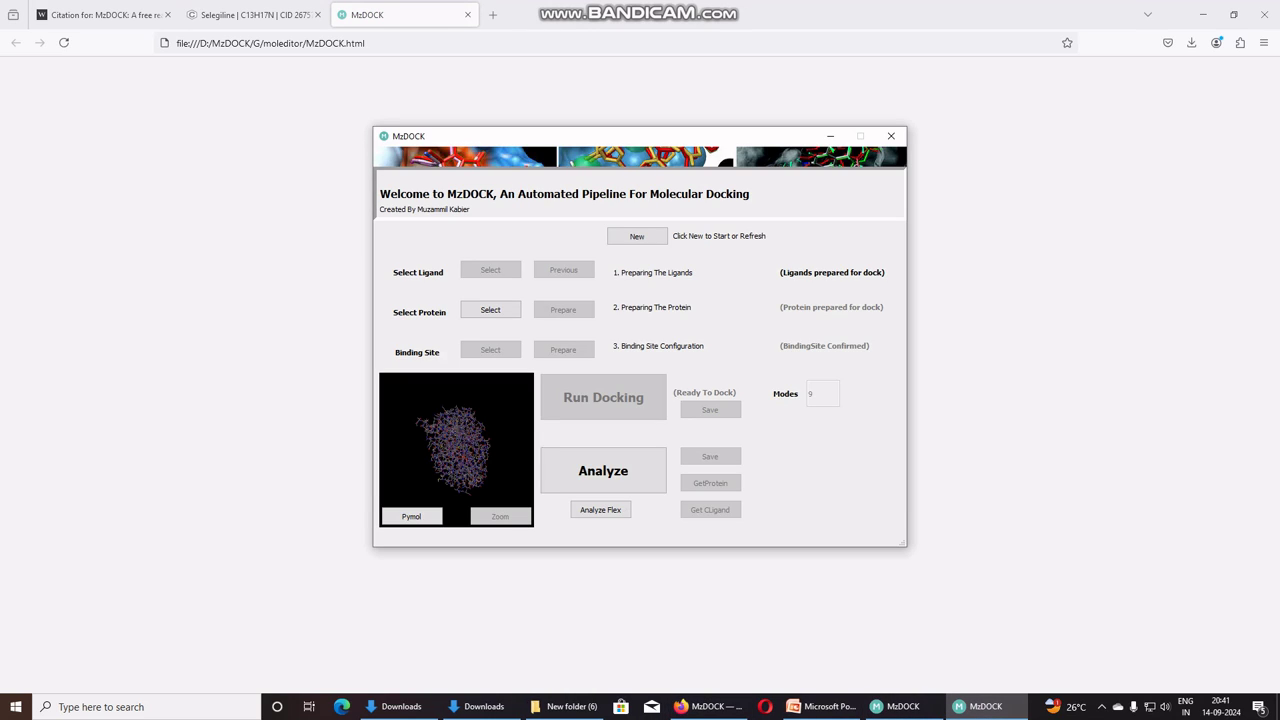
drag(640, 136, 659, 105)
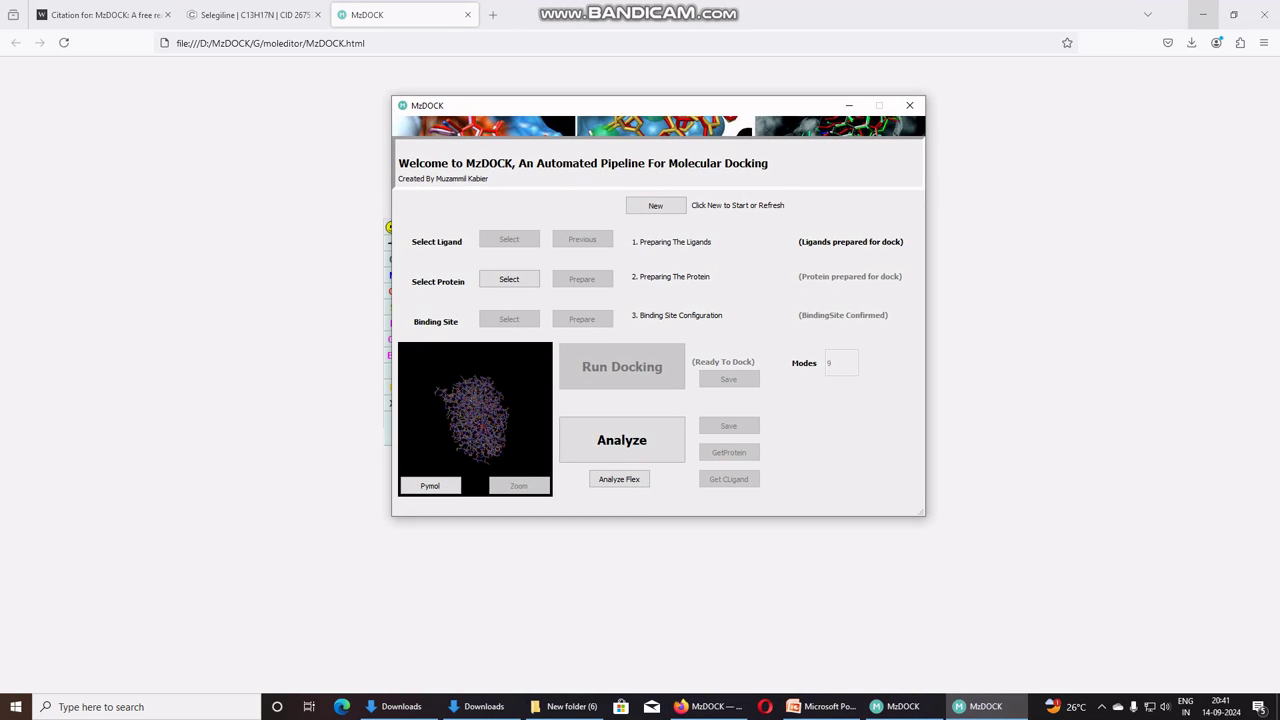
click(1203, 15)
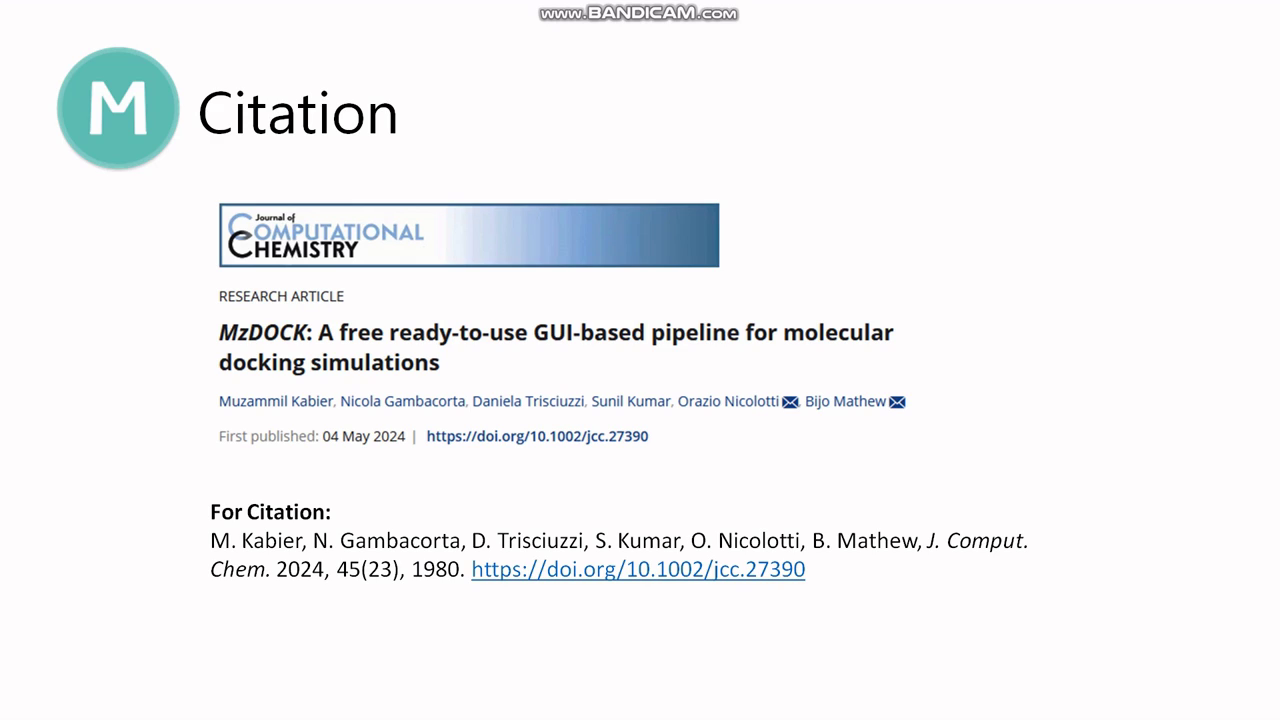
Advance the presentation from the Citation slide to the MzDOCK download page slide and end the slide show.
key(Right)
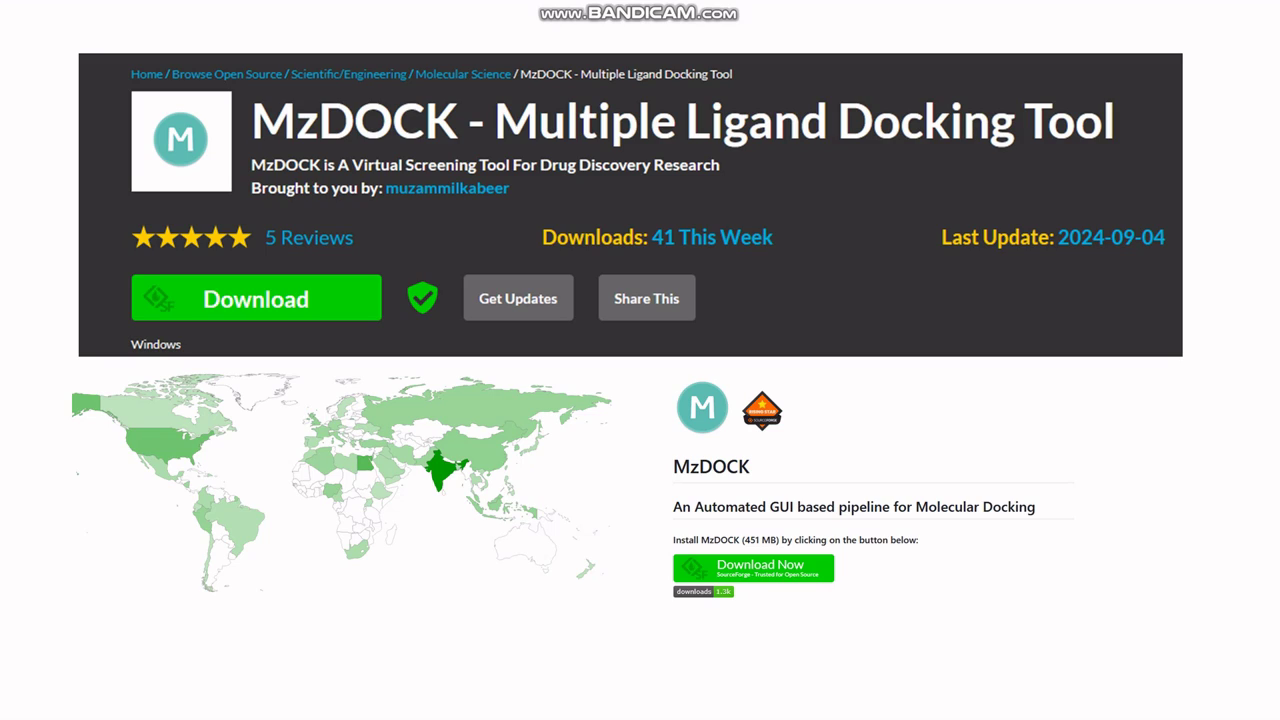
key(Escape)
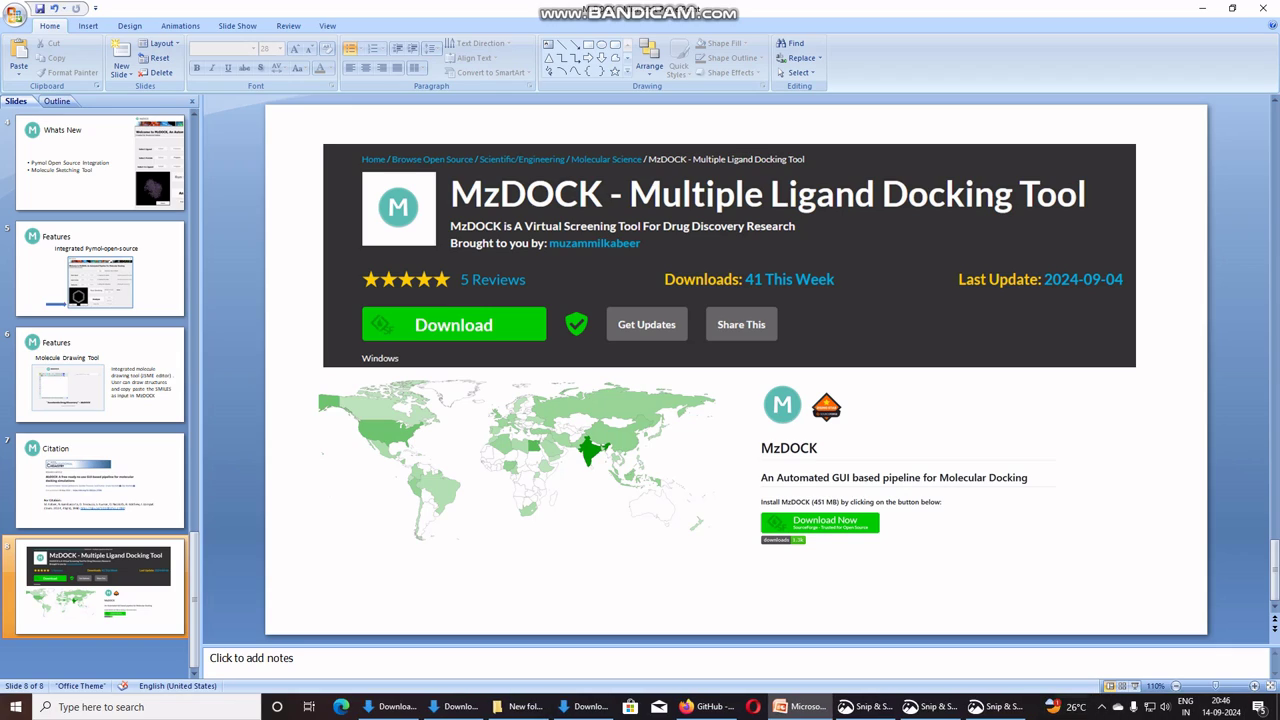